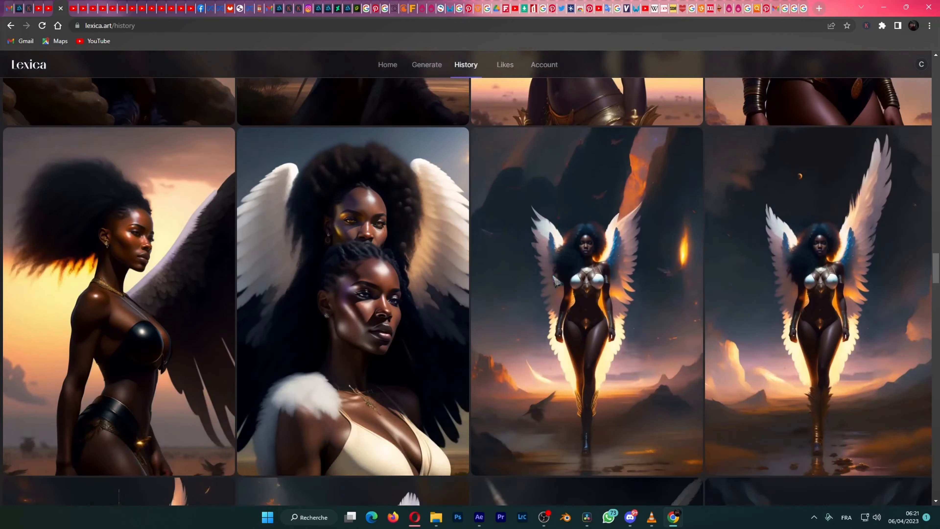
Browse the previously generated images in the History gallery
{"action": "scroll", "coordinate": [558, 281], "scroll_direction": "down", "scroll_amount": 3}
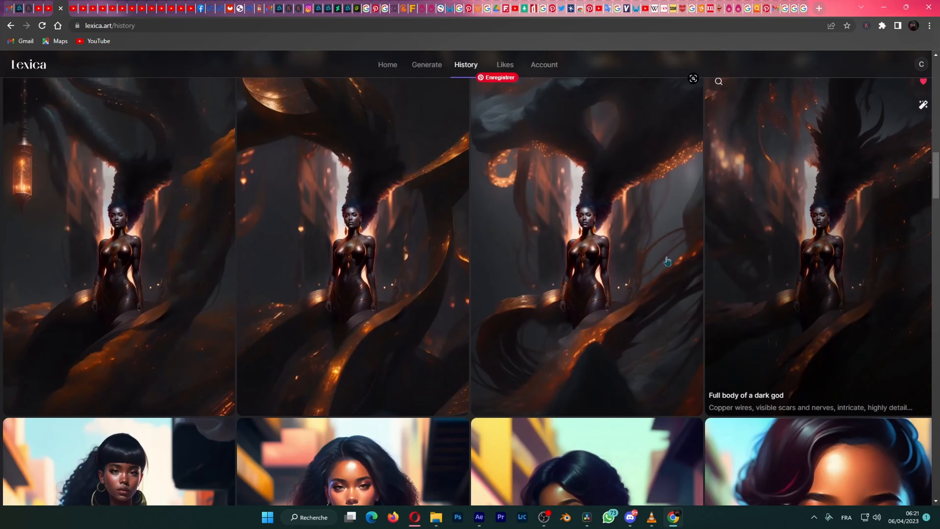
{"action": "scroll", "coordinate": [520, 276], "scroll_direction": "down", "scroll_amount": 8}
{"action": "scroll", "coordinate": [520, 276], "scroll_direction": "down", "scroll_amount": 6}
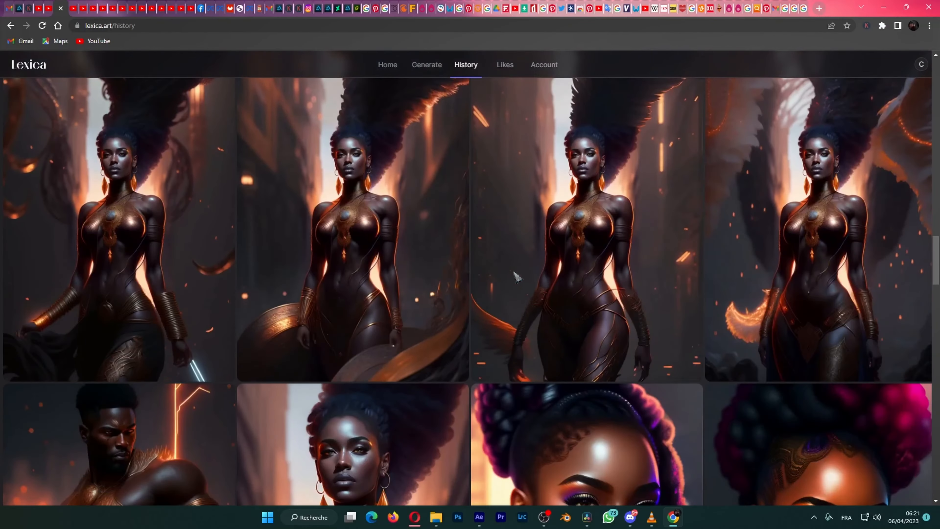
{"action": "left_click", "coordinate": [520, 278]}
{"action": "key", "text": "Escape"}
{"action": "scroll", "coordinate": [555, 282], "scroll_direction": "down", "scroll_amount": 5}
{"action": "scroll", "coordinate": [555, 282], "scroll_direction": "down", "scroll_amount": 10}
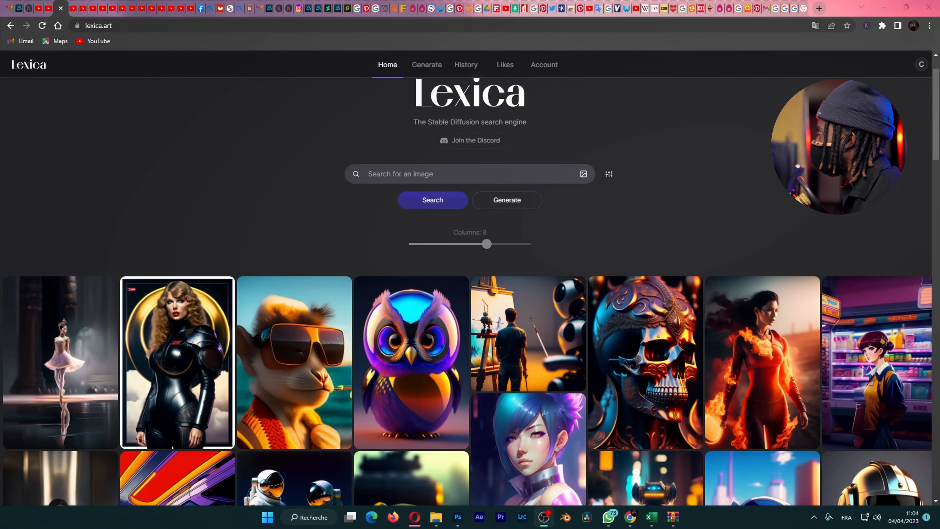
Look over the home page's search area and gallery, and check the signed-in account
{"action": "scroll", "coordinate": [637, 291], "scroll_direction": "up", "scroll_amount": 1}
{"action": "scroll", "coordinate": [637, 291], "scroll_direction": "down", "scroll_amount": 2}
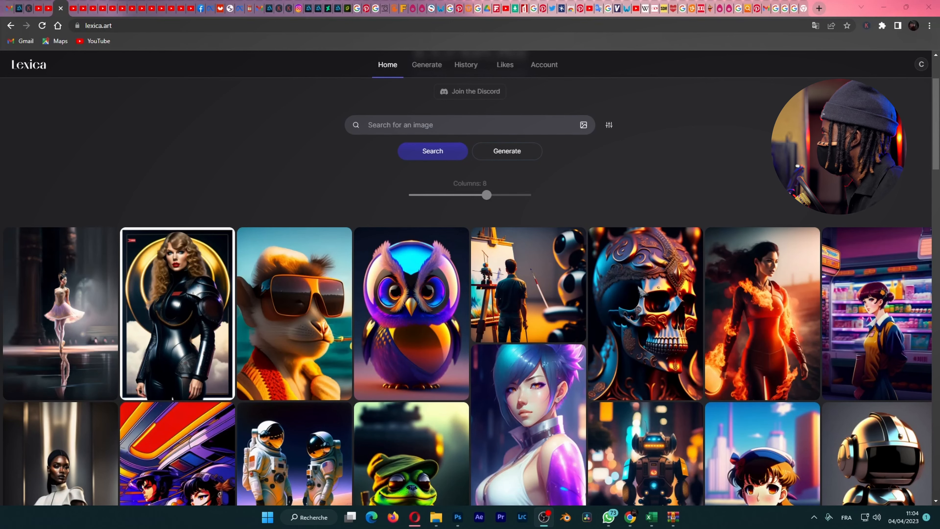
{"action": "scroll", "coordinate": [614, 274], "scroll_direction": "up", "scroll_amount": 2}
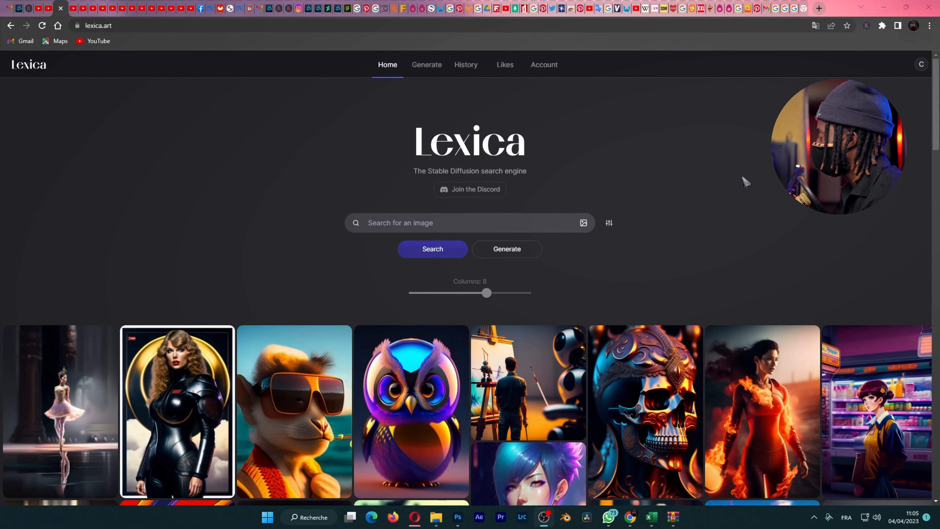
{"action": "scroll", "coordinate": [712, 174], "scroll_direction": "down", "scroll_amount": 5}
{"action": "scroll", "coordinate": [712, 174], "scroll_direction": "up", "scroll_amount": 5}
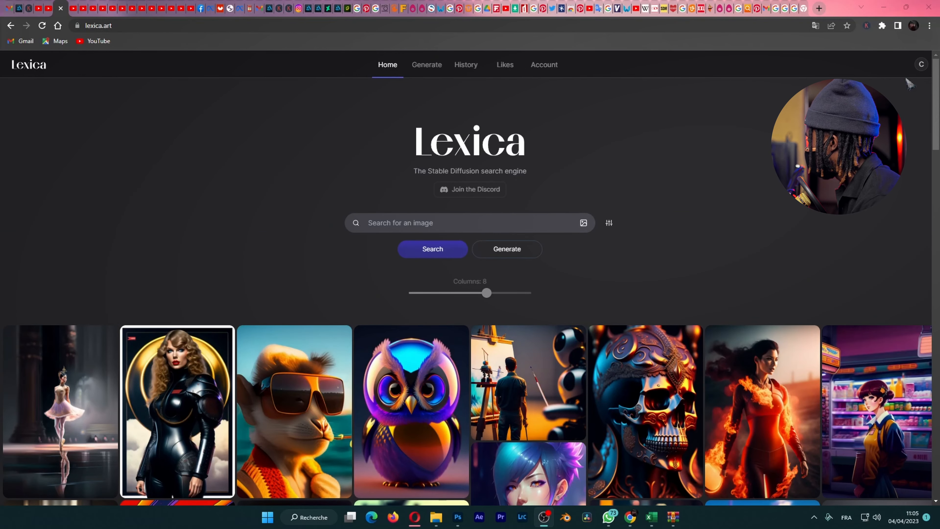
{"action": "left_click", "coordinate": [919, 66]}
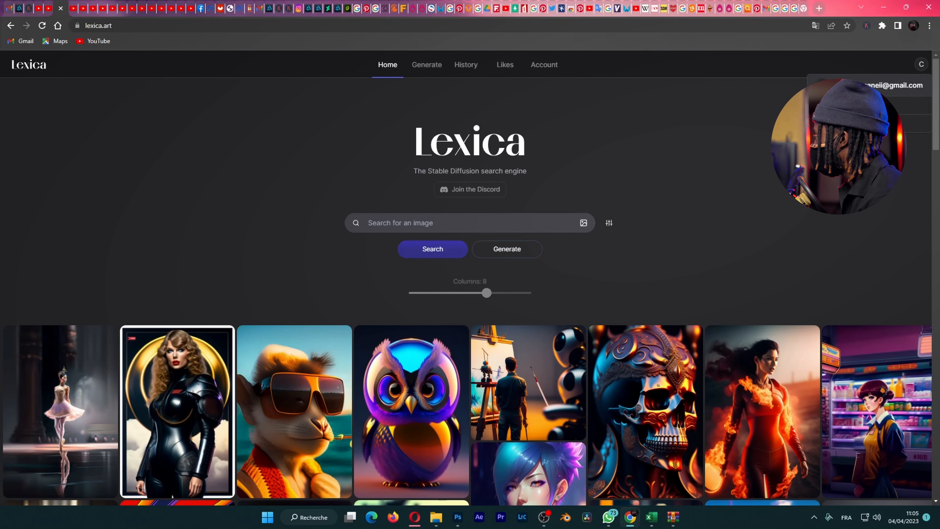
{"action": "left_click", "coordinate": [749, 105]}
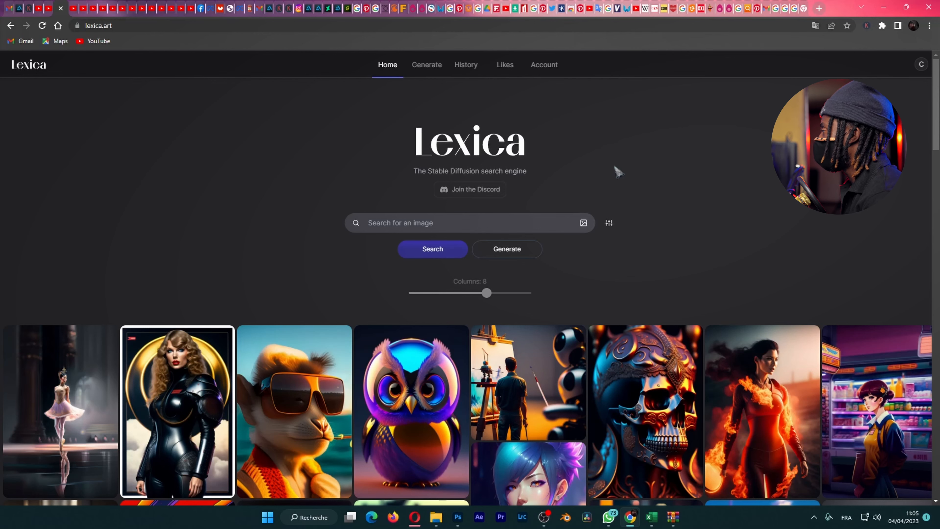
Visit the History page, return to Home and view the featured images
{"action": "scroll", "coordinate": [638, 164], "scroll_direction": "down", "scroll_amount": 2}
{"action": "scroll", "coordinate": [570, 172], "scroll_direction": "up", "scroll_amount": 1}
{"action": "scroll", "coordinate": [504, 181], "scroll_direction": "up", "scroll_amount": 1}
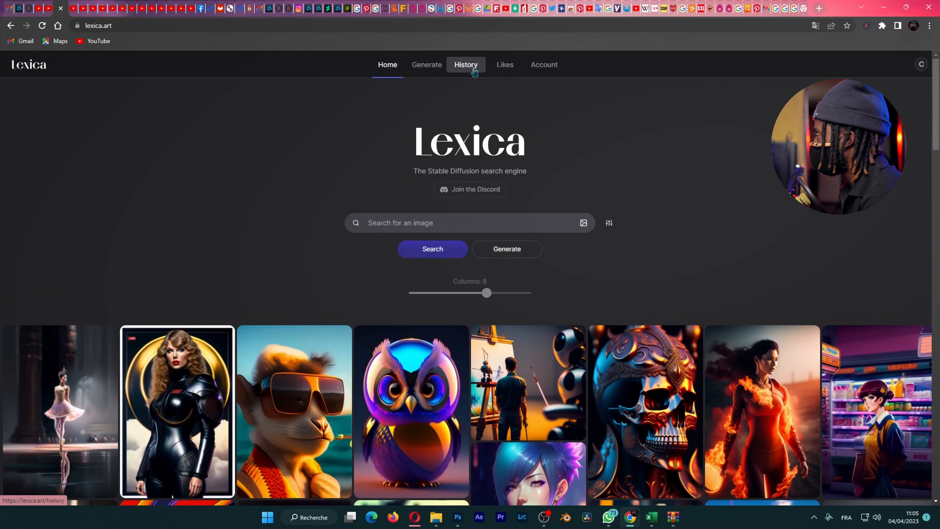
{"action": "left_click", "coordinate": [466, 65]}
{"action": "left_click", "coordinate": [387, 64]}
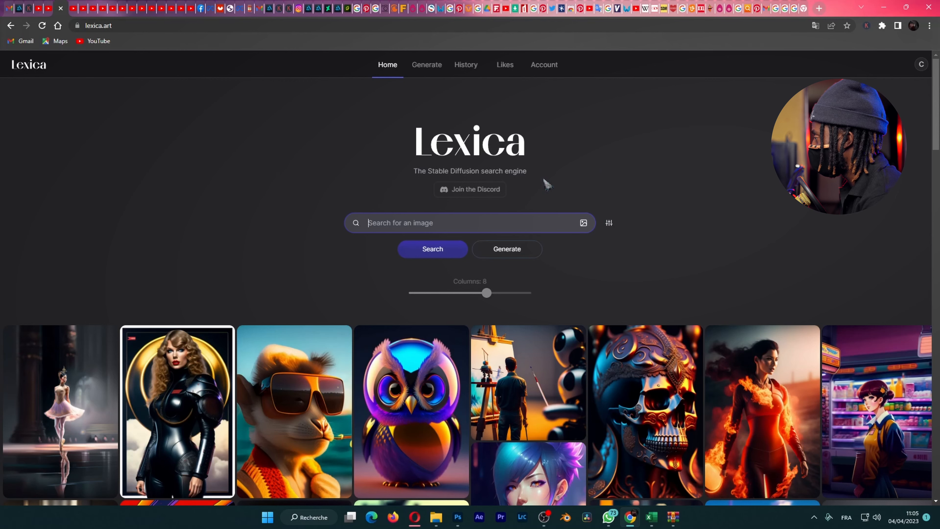
{"action": "scroll", "coordinate": [492, 230], "scroll_direction": "down", "scroll_amount": 5}
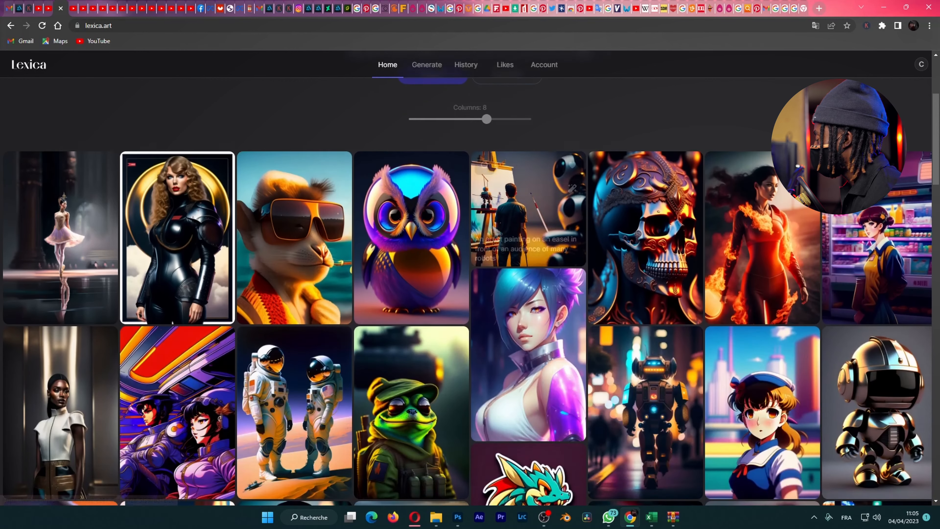
{"action": "scroll", "coordinate": [495, 237], "scroll_direction": "up", "scroll_amount": 5}
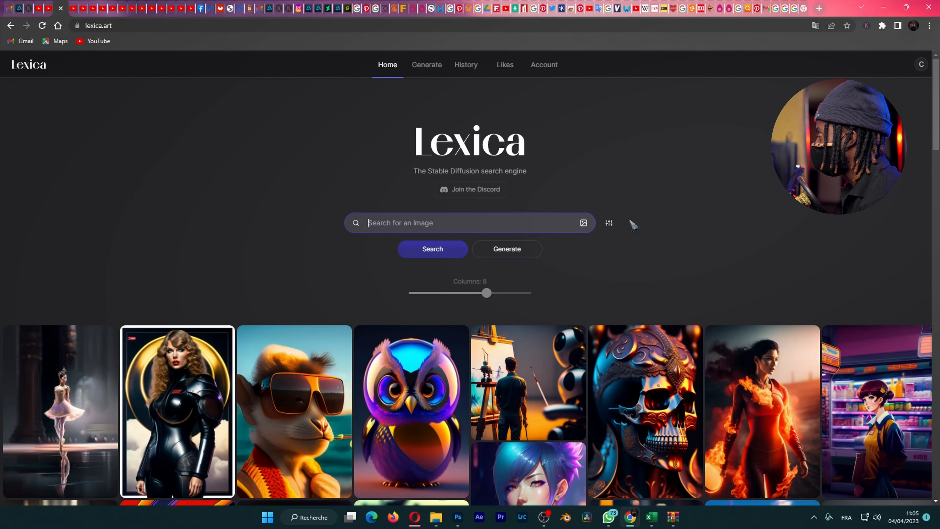
Show the search filter options and examine the available model choices, Lexica Aperture and Stable Diffusion 1.5
{"action": "left_click", "coordinate": [609, 226]}
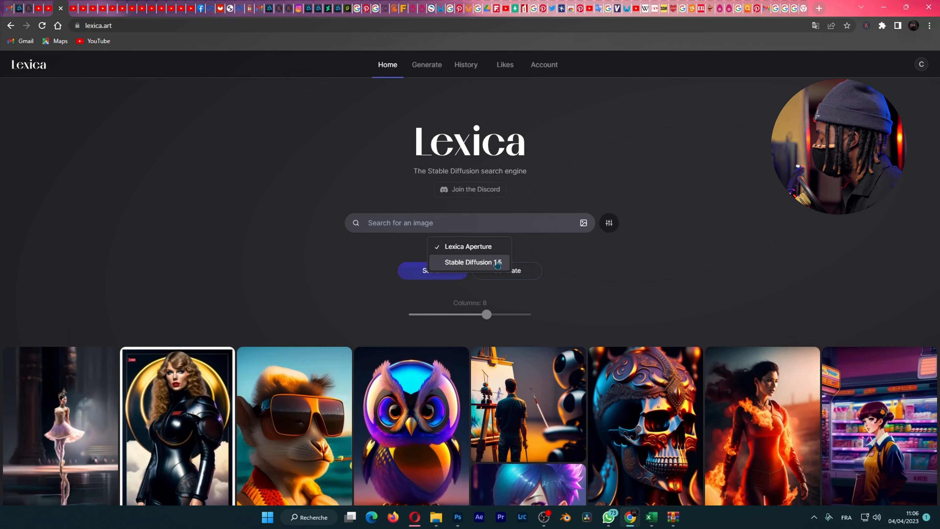
{"action": "left_click", "coordinate": [580, 263]}
{"action": "scroll", "coordinate": [567, 264], "scroll_direction": "down", "scroll_amount": 3}
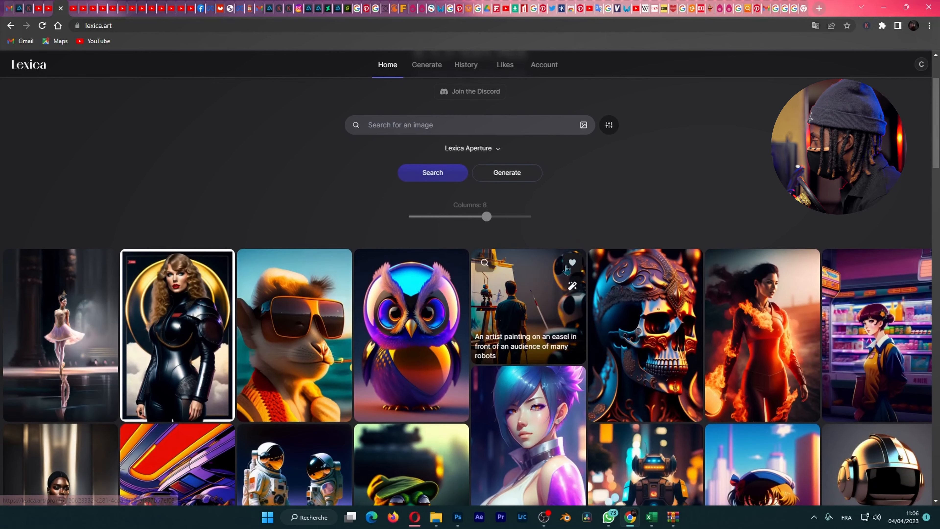
{"action": "scroll", "coordinate": [567, 270], "scroll_direction": "up", "scroll_amount": 2}
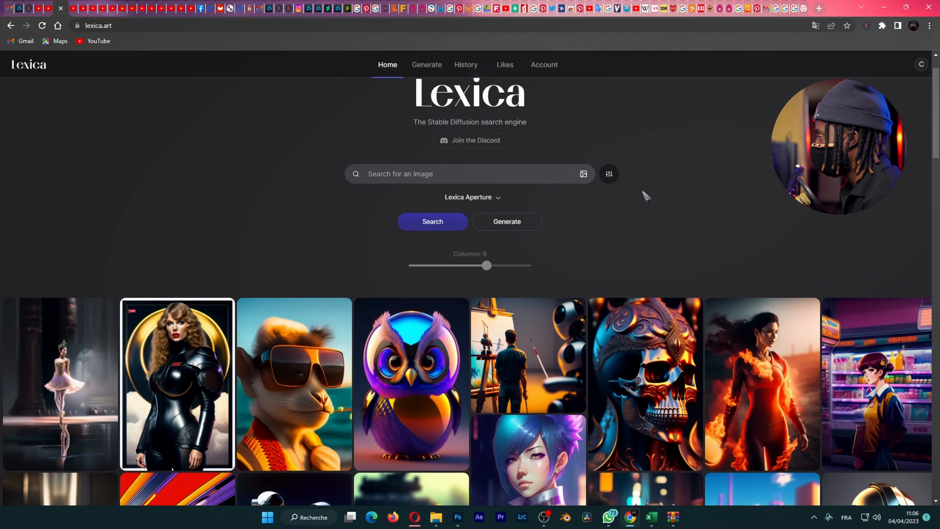
{"action": "scroll", "coordinate": [644, 198], "scroll_direction": "up", "scroll_amount": 1}
{"action": "left_click", "coordinate": [347, 229]}
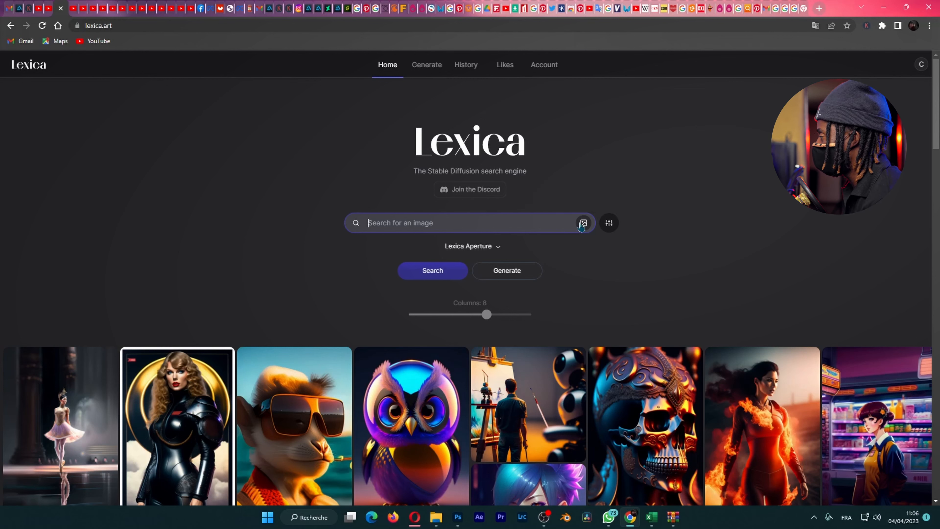
{"action": "left_click", "coordinate": [486, 252]}
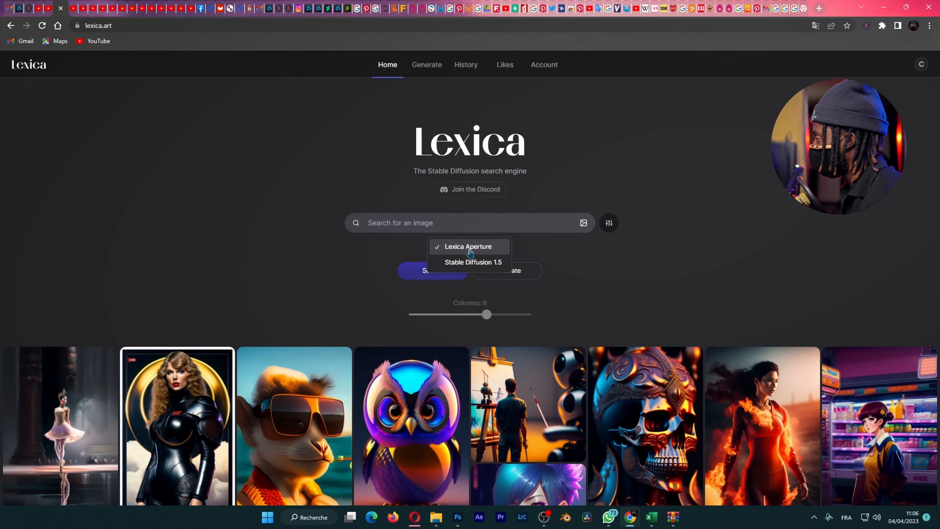
{"action": "left_click", "coordinate": [631, 272]}
Search the image library for "black girl" using the Lexica Aperture model
{"action": "left_click", "coordinate": [416, 221]}
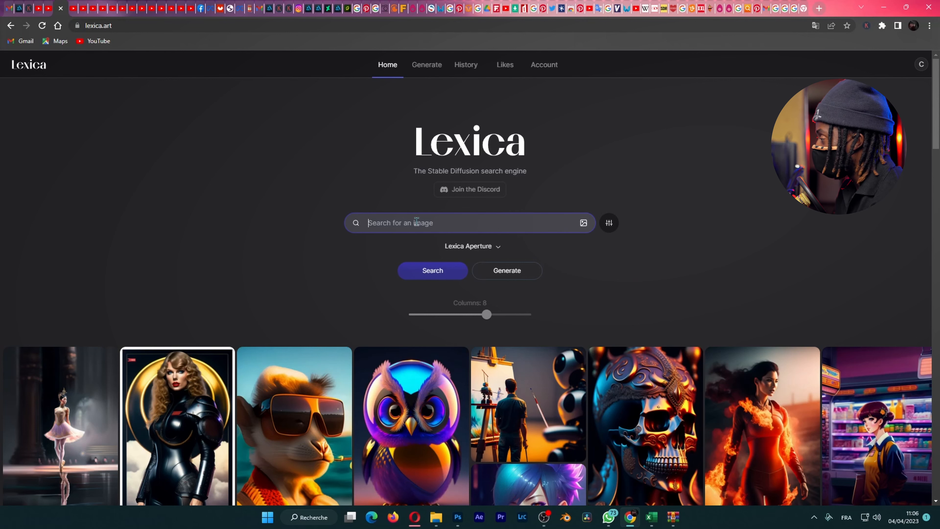
{"action": "type", "text": "b"}
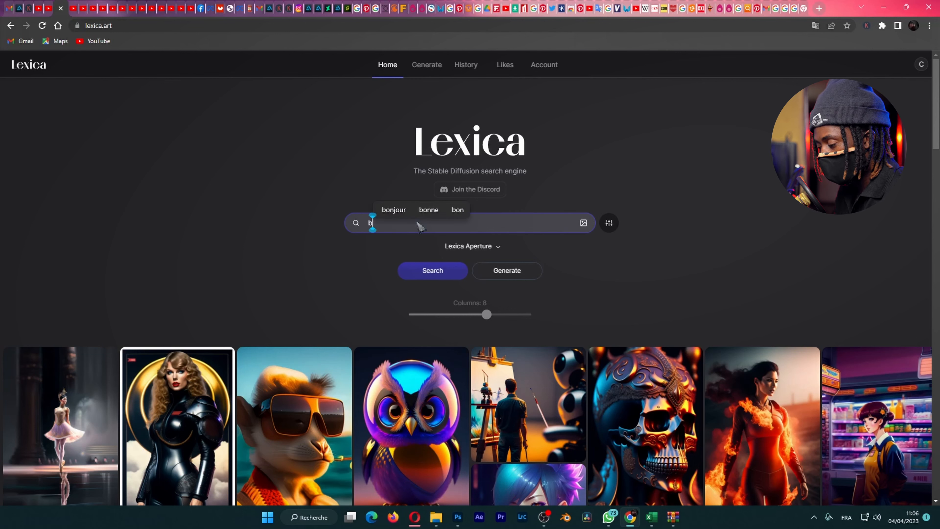
{"action": "type", "text": "lack girl"}
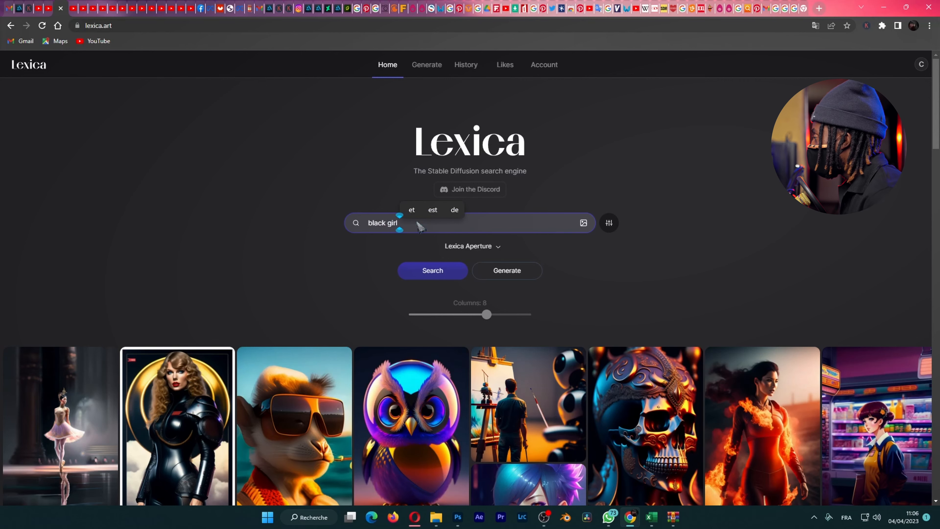
{"action": "key", "text": "Return"}
Examine the "black girl" search results and the prompts behind the images
{"action": "scroll", "coordinate": [419, 222], "scroll_direction": "down", "scroll_amount": 3}
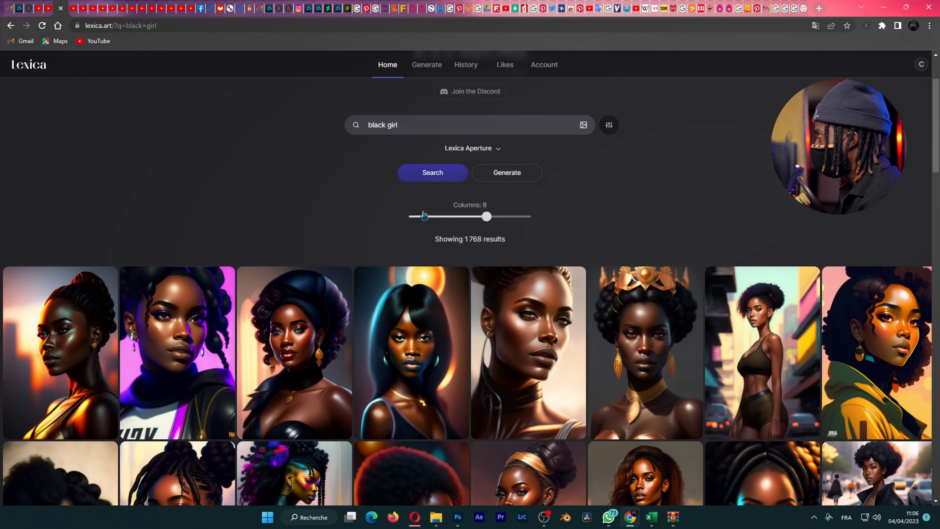
{"action": "scroll", "coordinate": [338, 163], "scroll_direction": "down", "scroll_amount": 1}
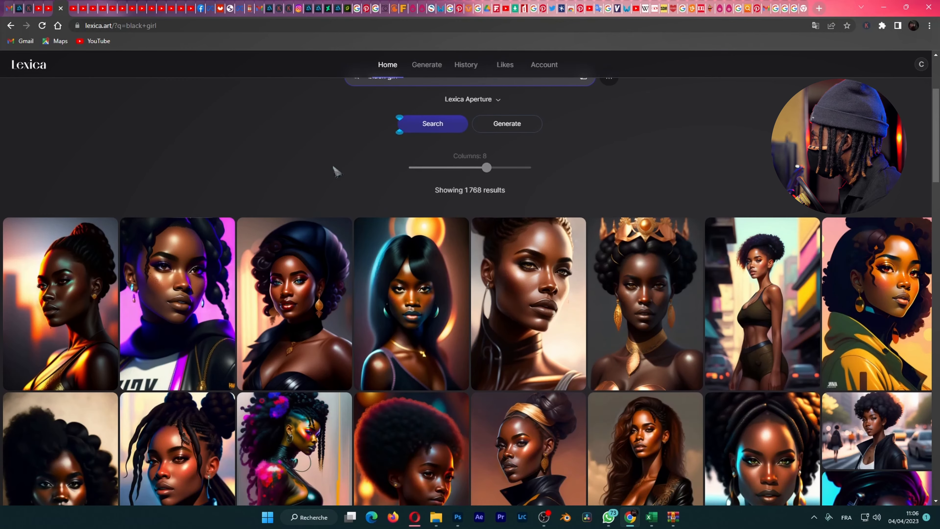
{"action": "mouse_move", "coordinate": [554, 327]}
{"action": "scroll", "coordinate": [554, 326], "scroll_direction": "down", "scroll_amount": 6}
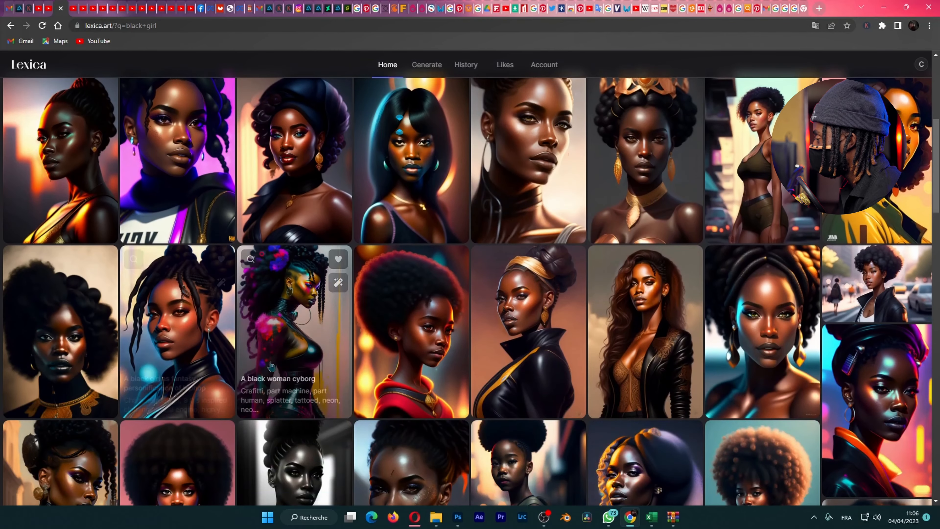
{"action": "scroll", "coordinate": [481, 340], "scroll_direction": "up", "scroll_amount": 5}
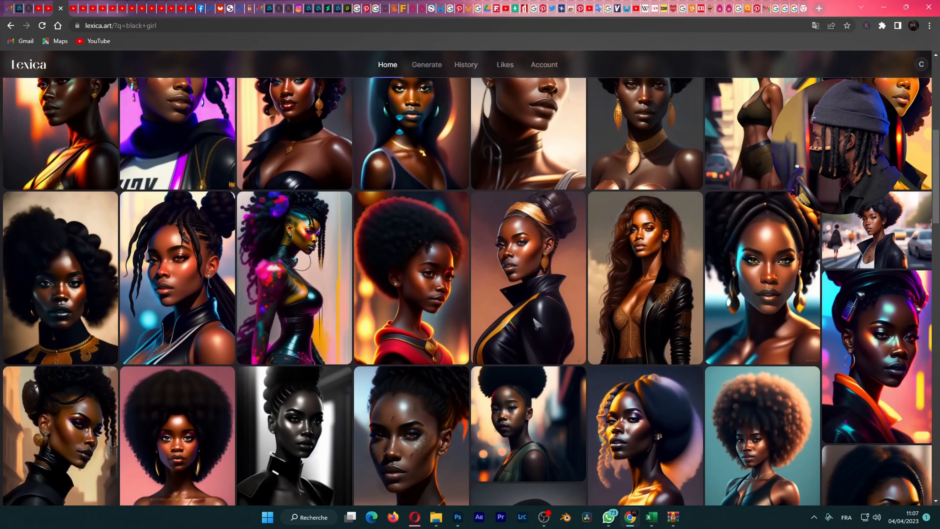
{"action": "scroll", "coordinate": [500, 351], "scroll_direction": "down", "scroll_amount": 4}
{"action": "scroll", "coordinate": [499, 333], "scroll_direction": "down", "scroll_amount": 10}
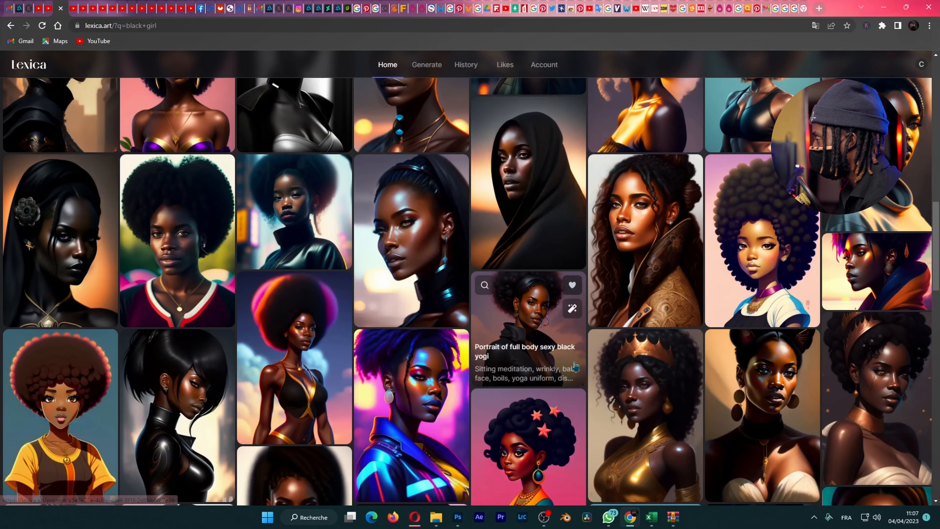
{"action": "scroll", "coordinate": [370, 292], "scroll_direction": "down", "scroll_amount": 12}
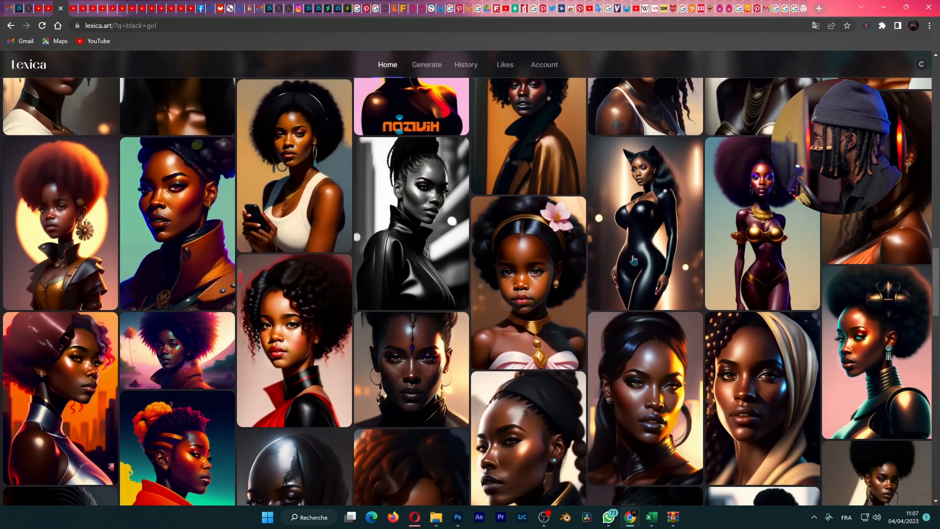
{"action": "scroll", "coordinate": [559, 261], "scroll_direction": "up", "scroll_amount": 11}
{"action": "scroll", "coordinate": [559, 261], "scroll_direction": "up", "scroll_amount": 15}
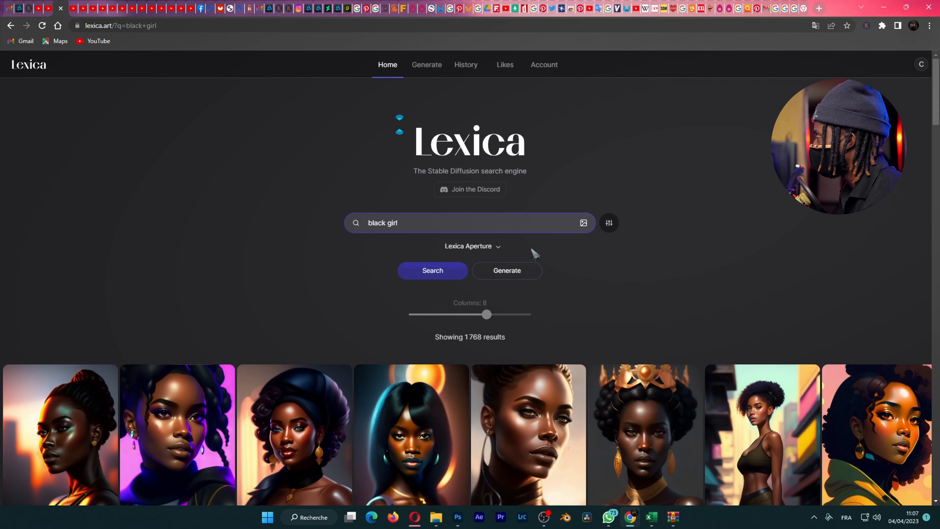
Search by image with the winged woman picture b4fd4111-024a-4068-83bc-b3af2004d151.jpg from the Téléchargements folder
{"action": "left_click", "coordinate": [584, 224]}
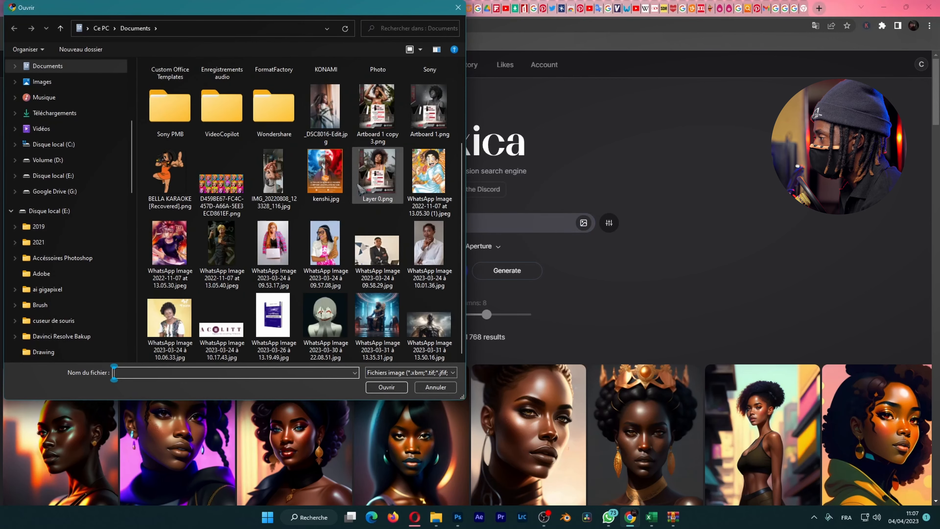
{"action": "left_click", "coordinate": [55, 112]}
{"action": "scroll", "coordinate": [329, 154], "scroll_direction": "down", "scroll_amount": 3}
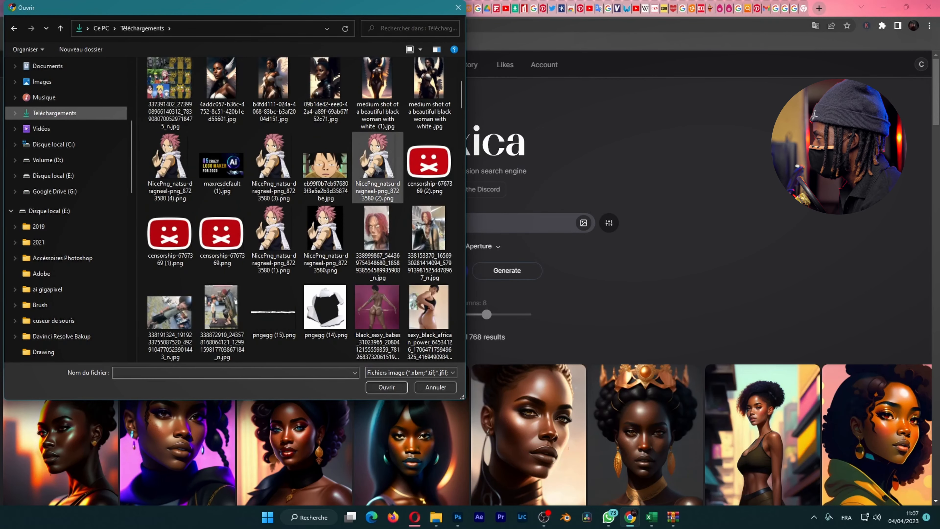
{"action": "scroll", "coordinate": [325, 163], "scroll_direction": "up", "scroll_amount": 2}
{"action": "left_click", "coordinate": [221, 168]}
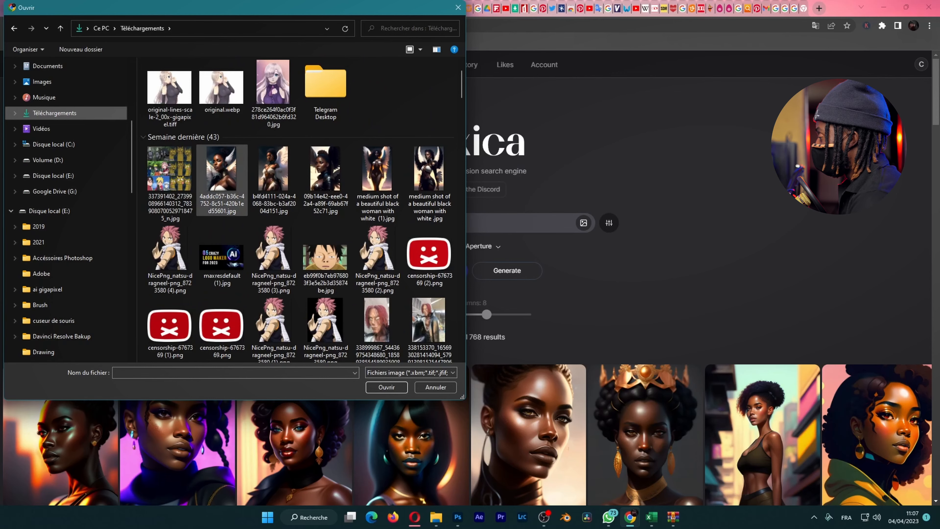
{"action": "double_click", "coordinate": [274, 168]}
Look through the visually similar results and set the results gallery to 5 columns
{"action": "scroll", "coordinate": [600, 258], "scroll_direction": "down", "scroll_amount": 8}
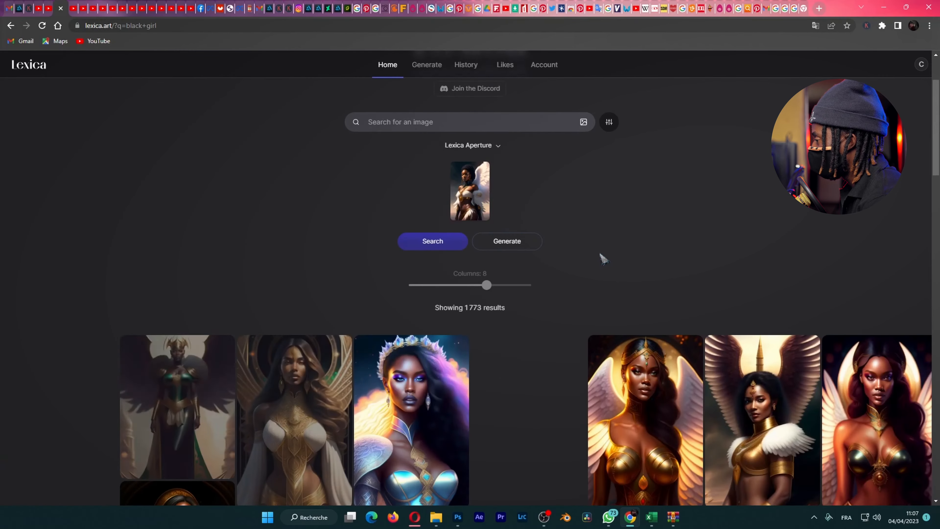
{"action": "scroll", "coordinate": [514, 320], "scroll_direction": "down", "scroll_amount": 5}
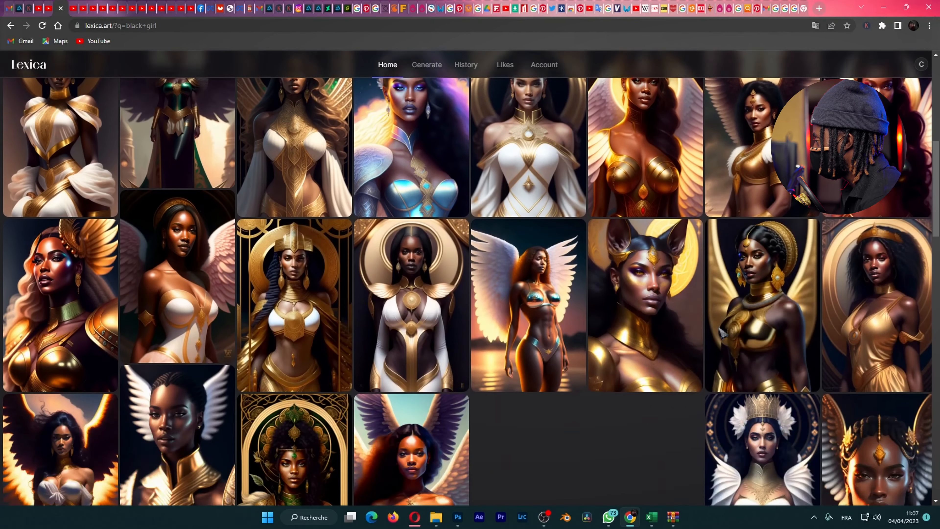
{"action": "scroll", "coordinate": [72, 363], "scroll_direction": "up", "scroll_amount": 9}
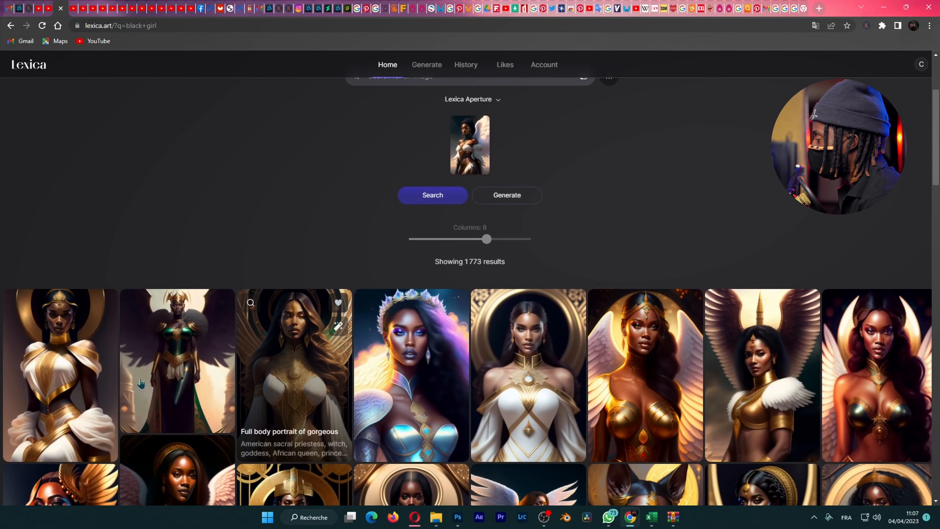
{"action": "scroll", "coordinate": [255, 361], "scroll_direction": "down", "scroll_amount": 2}
{"action": "scroll", "coordinate": [255, 361], "scroll_direction": "up", "scroll_amount": 3}
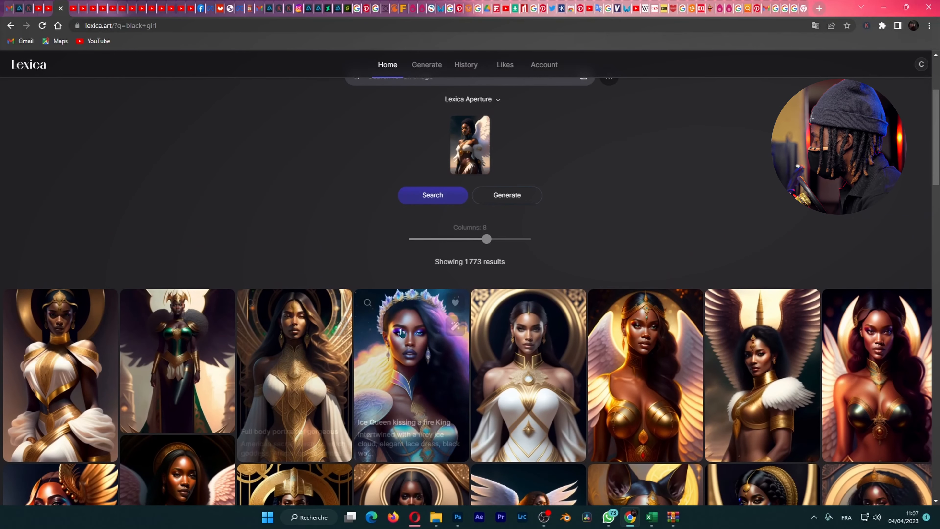
{"action": "scroll", "coordinate": [680, 275], "scroll_direction": "down", "scroll_amount": 3}
{"action": "left_click_drag", "start_coordinate": [486, 190], "coordinate": [459, 194]}
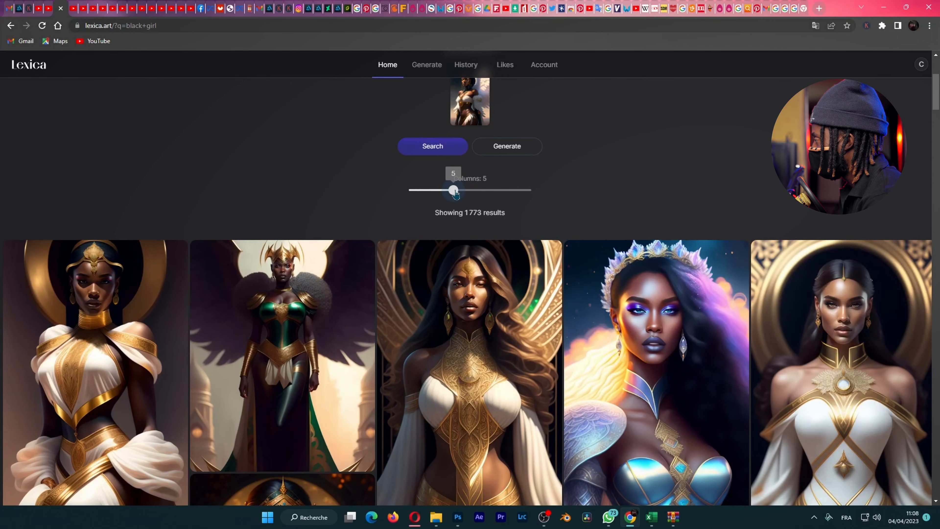
Switch the image search to the Stable Diffusion 1.5 model
{"action": "scroll", "coordinate": [655, 371], "scroll_direction": "down", "scroll_amount": 1}
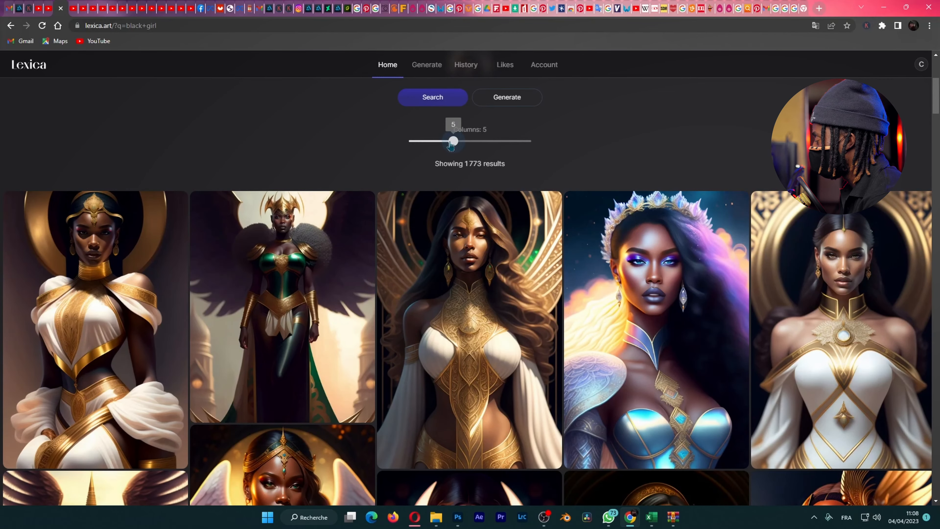
{"action": "scroll", "coordinate": [573, 158], "scroll_direction": "up", "scroll_amount": 4}
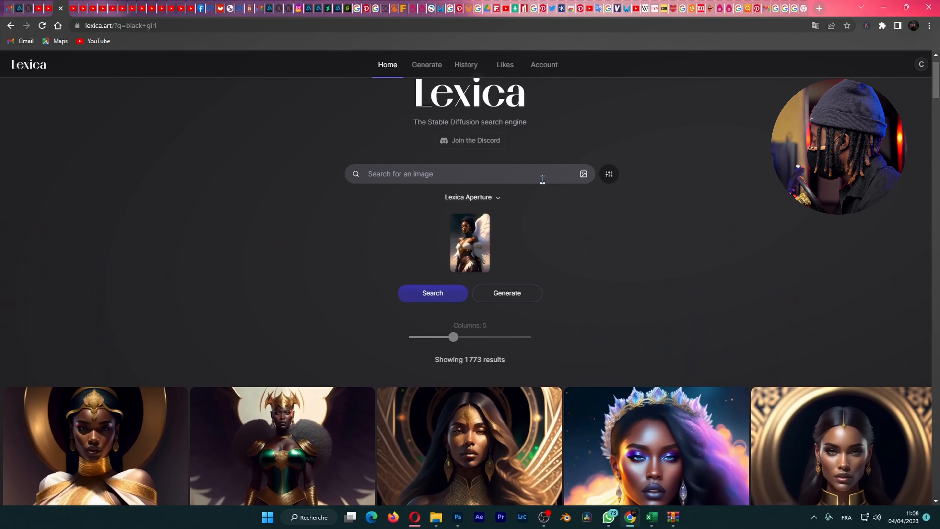
{"action": "left_click", "coordinate": [487, 199]}
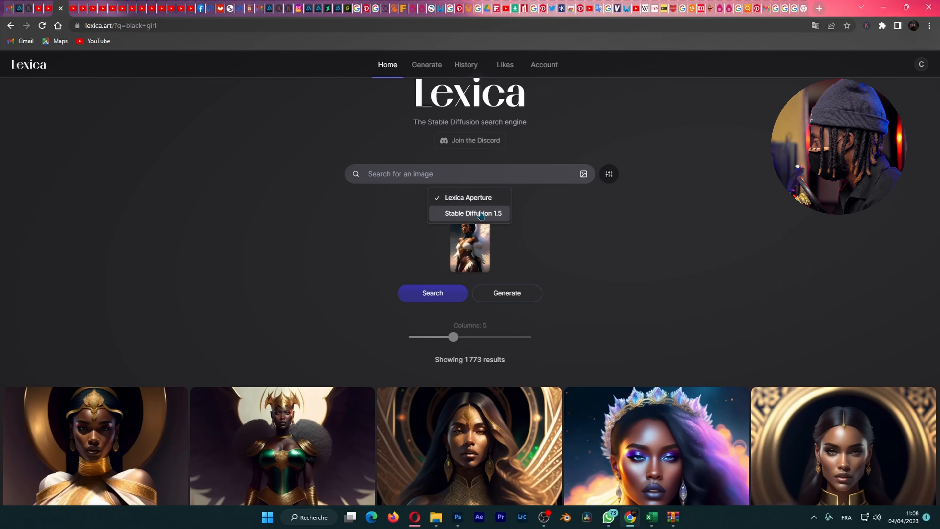
{"action": "left_click", "coordinate": [481, 213]}
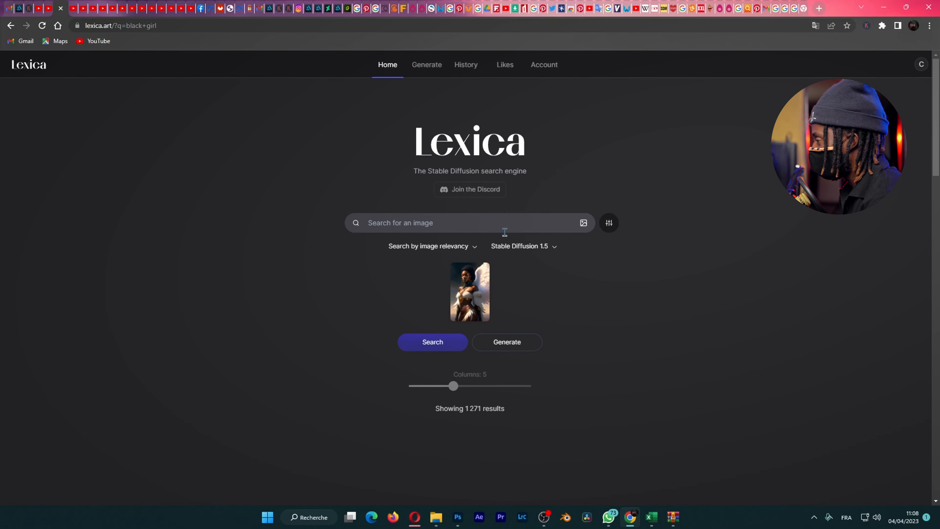
Examine the Stable Diffusion 1.5 results and the prompt details of the Egyptian princess portrait
{"action": "scroll", "coordinate": [504, 232], "scroll_direction": "down", "scroll_amount": 8}
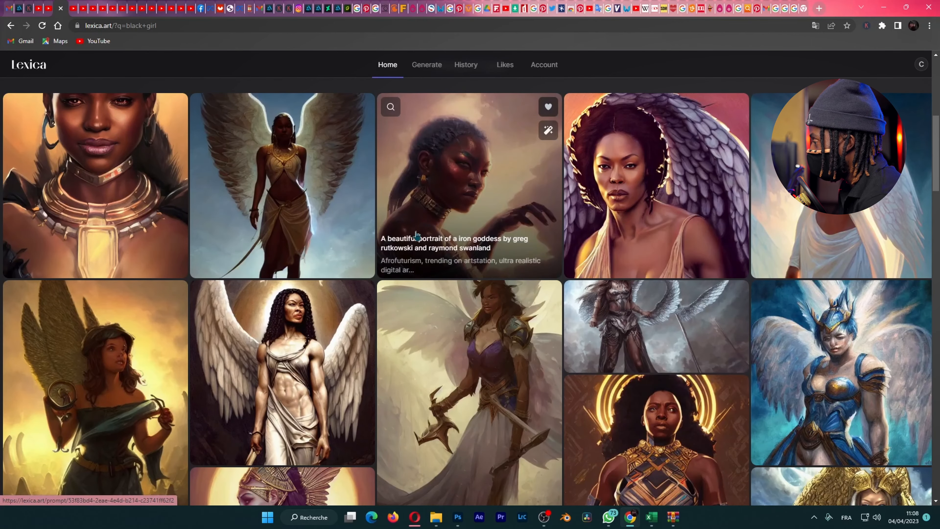
{"action": "scroll", "coordinate": [416, 232], "scroll_direction": "down", "scroll_amount": 3}
{"action": "scroll", "coordinate": [415, 239], "scroll_direction": "down", "scroll_amount": 3}
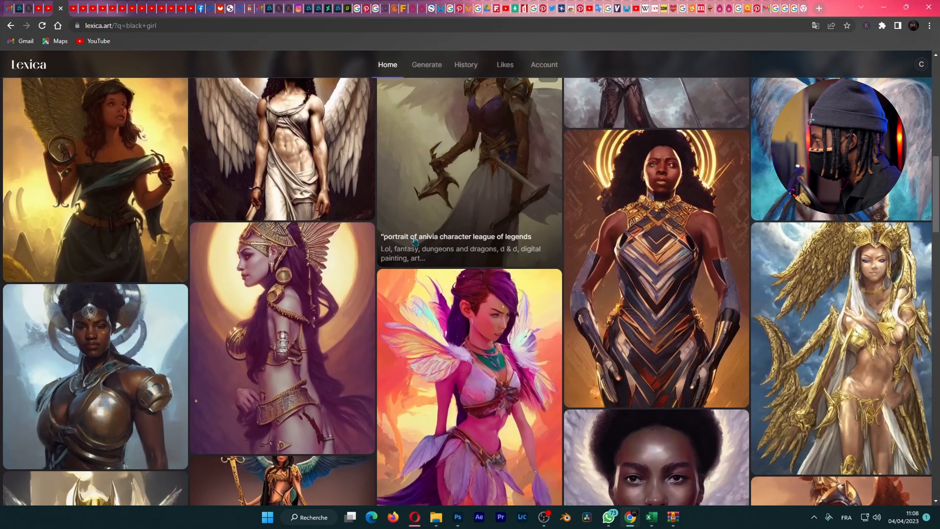
{"action": "scroll", "coordinate": [415, 239], "scroll_direction": "down", "scroll_amount": 5}
{"action": "left_click", "coordinate": [304, 288]}
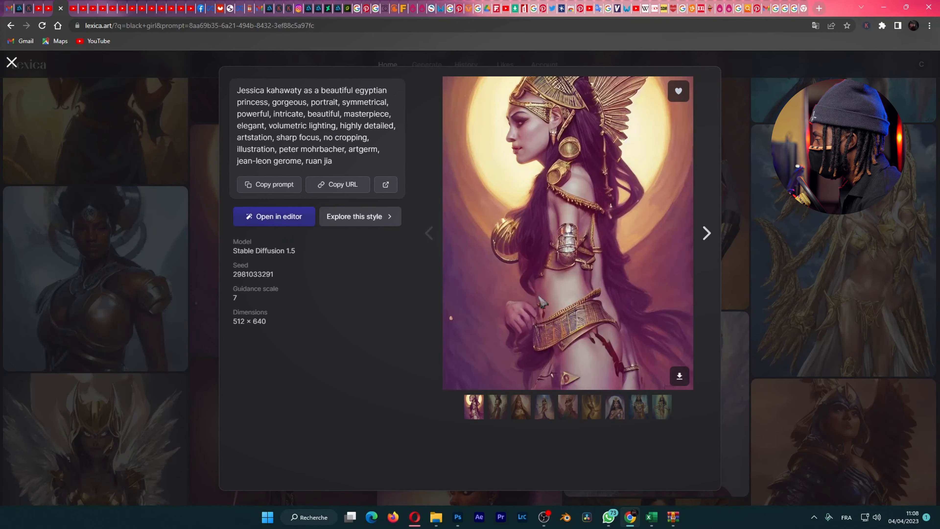
{"action": "key", "text": "Escape"}
{"action": "scroll", "coordinate": [356, 223], "scroll_direction": "down", "scroll_amount": 8}
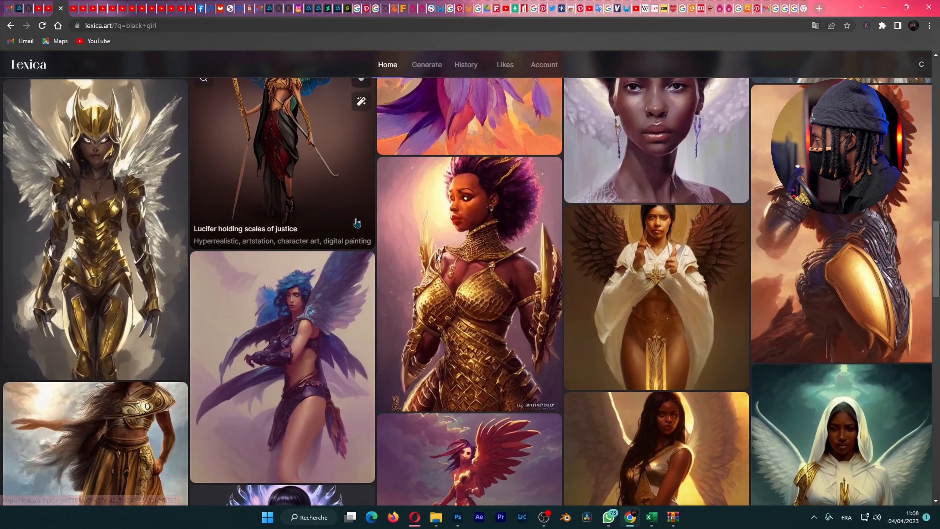
{"action": "scroll", "coordinate": [356, 222], "scroll_direction": "down", "scroll_amount": 9}
{"action": "scroll", "coordinate": [485, 256], "scroll_direction": "down", "scroll_amount": 5}
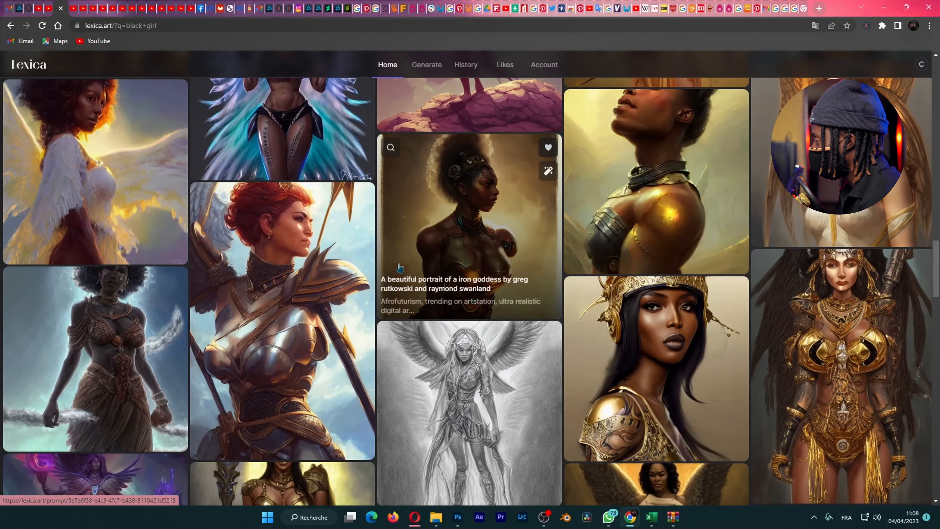
{"action": "scroll", "coordinate": [400, 266], "scroll_direction": "down", "scroll_amount": 4}
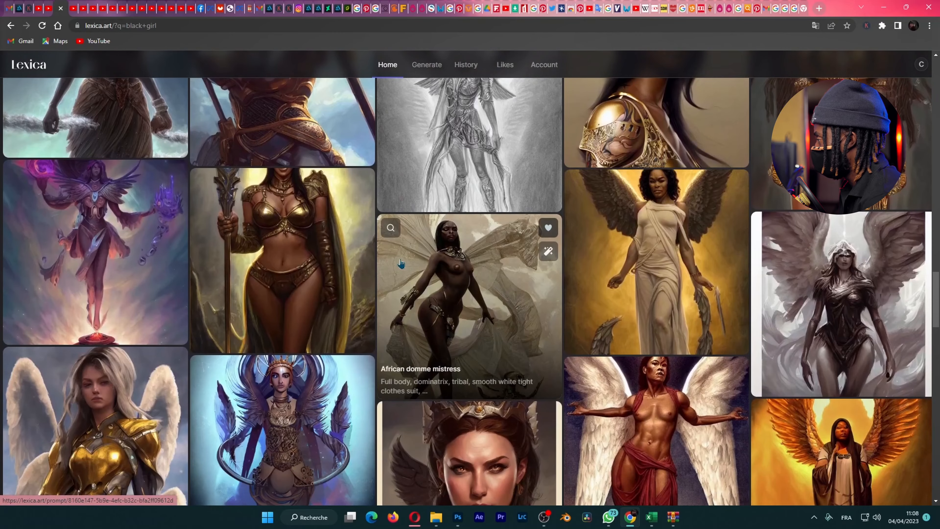
{"action": "scroll", "coordinate": [400, 263], "scroll_direction": "up", "scroll_amount": 20}
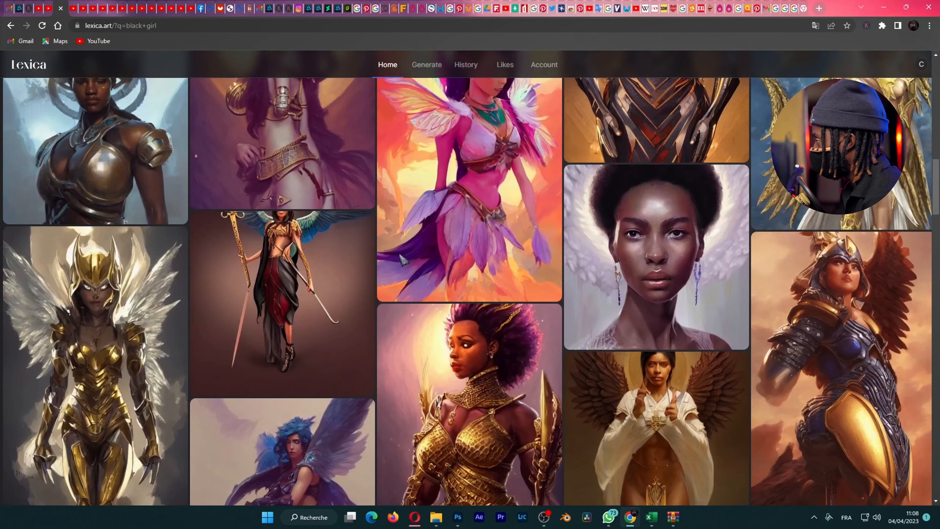
{"action": "scroll", "coordinate": [401, 260], "scroll_direction": "up", "scroll_amount": 10}
Set the search model back to Lexica Aperture and glance through its results
{"action": "left_click", "coordinate": [524, 247]}
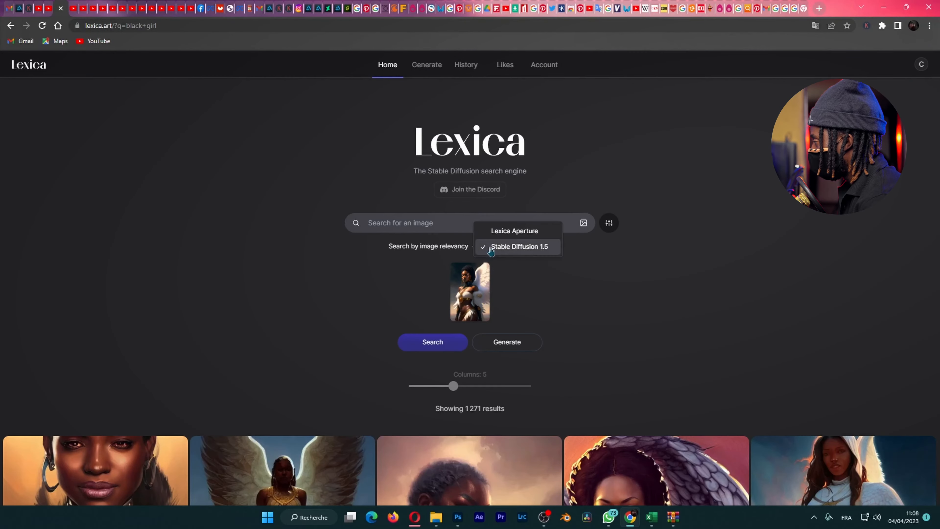
{"action": "left_click", "coordinate": [516, 236]}
{"action": "scroll", "coordinate": [579, 296], "scroll_direction": "down", "scroll_amount": 10}
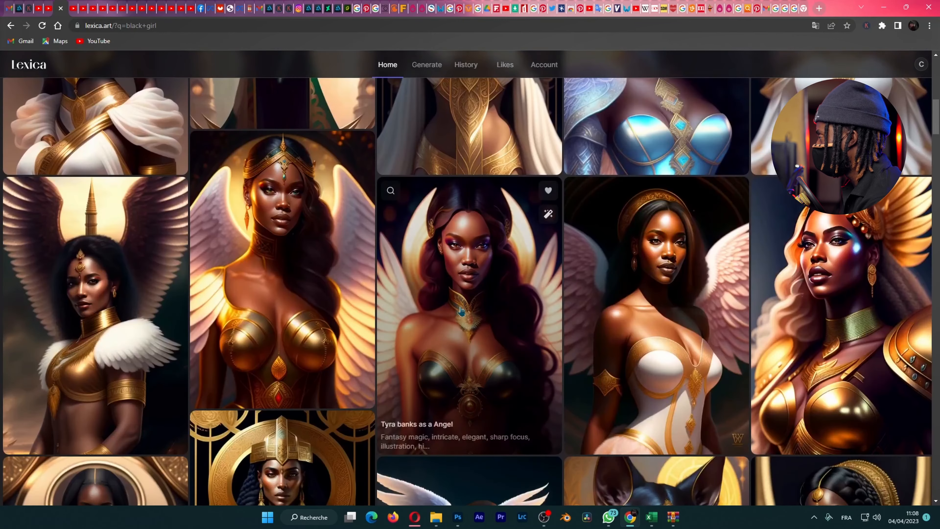
{"action": "scroll", "coordinate": [367, 132], "scroll_direction": "up", "scroll_amount": 8}
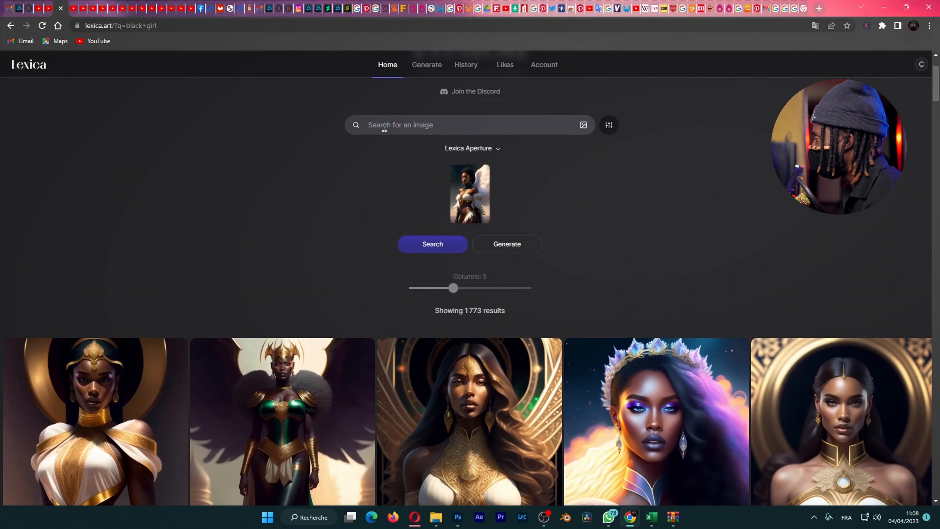
Like the golden-armoured "Tyra banks as a Angel" image in the second column of the results
{"action": "scroll", "coordinate": [378, 137], "scroll_direction": "down", "scroll_amount": 2}
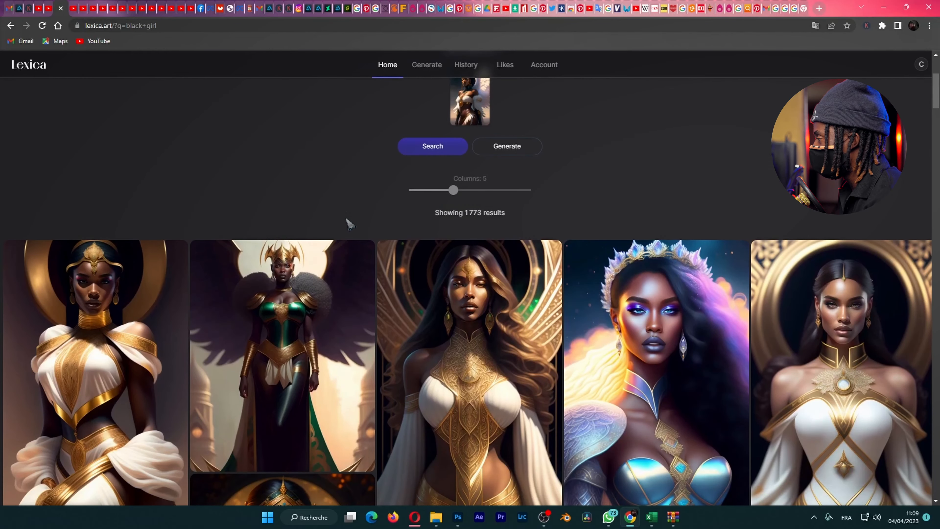
{"action": "scroll", "coordinate": [350, 218], "scroll_direction": "down", "scroll_amount": 5}
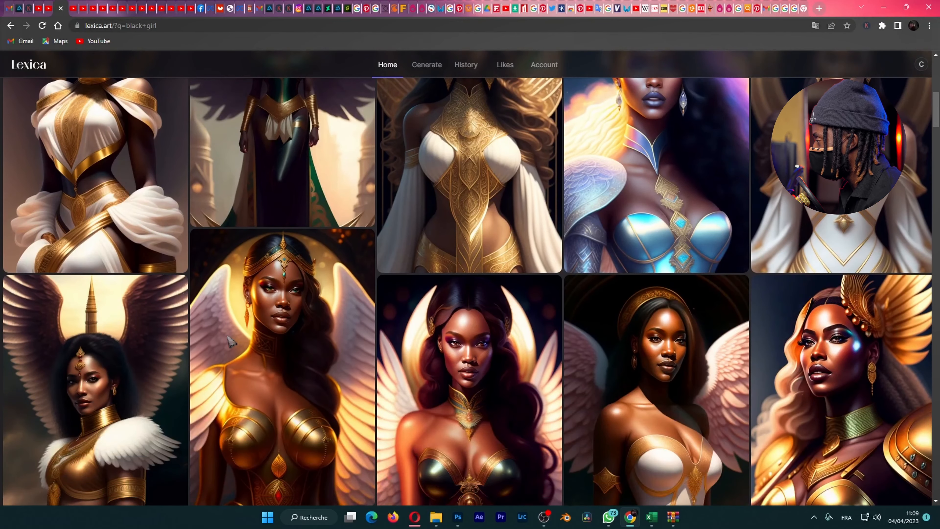
{"action": "scroll", "coordinate": [255, 222], "scroll_direction": "down", "scroll_amount": 2}
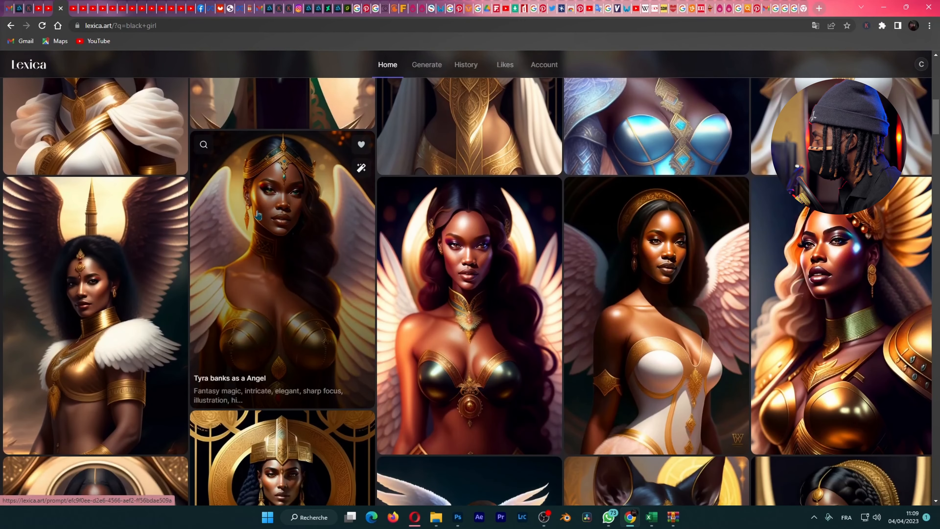
{"action": "scroll", "coordinate": [258, 214], "scroll_direction": "up", "scroll_amount": 1}
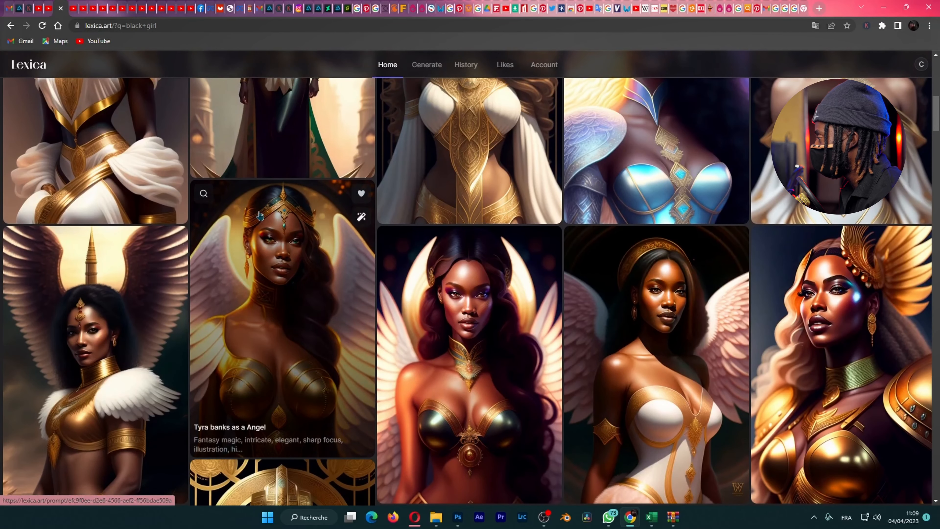
{"action": "left_click", "coordinate": [361, 193]}
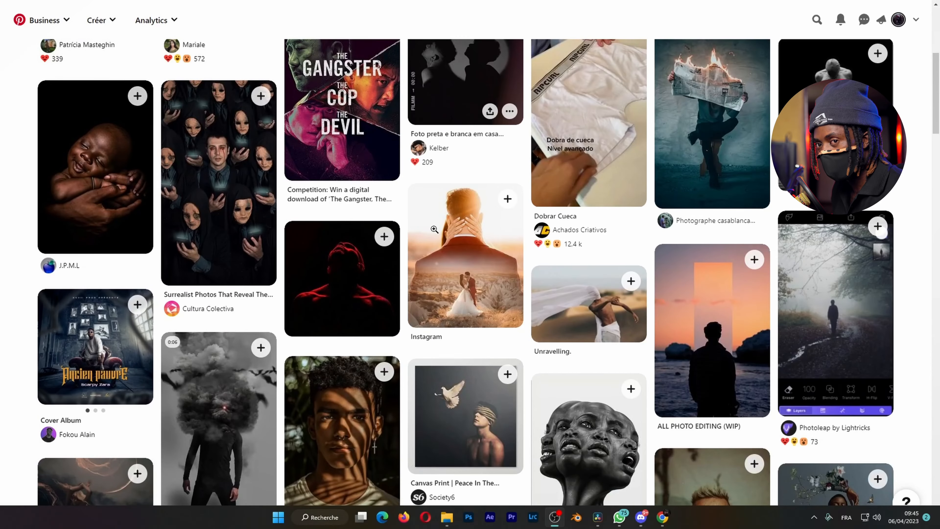
In Pinterest, open the black-and-white portrait with several merged faces and look through its similar pins
{"action": "scroll", "coordinate": [434, 229], "scroll_direction": "down", "scroll_amount": 8}
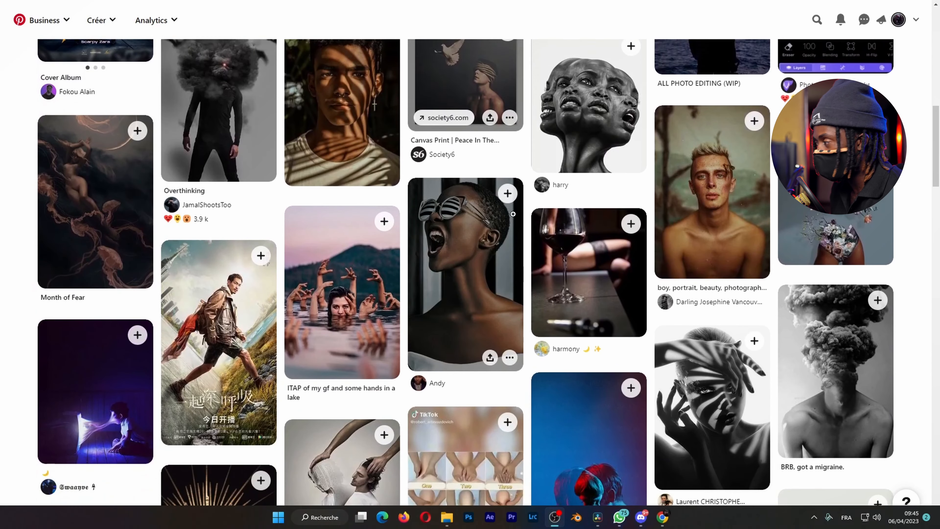
{"action": "left_click", "coordinate": [585, 129]}
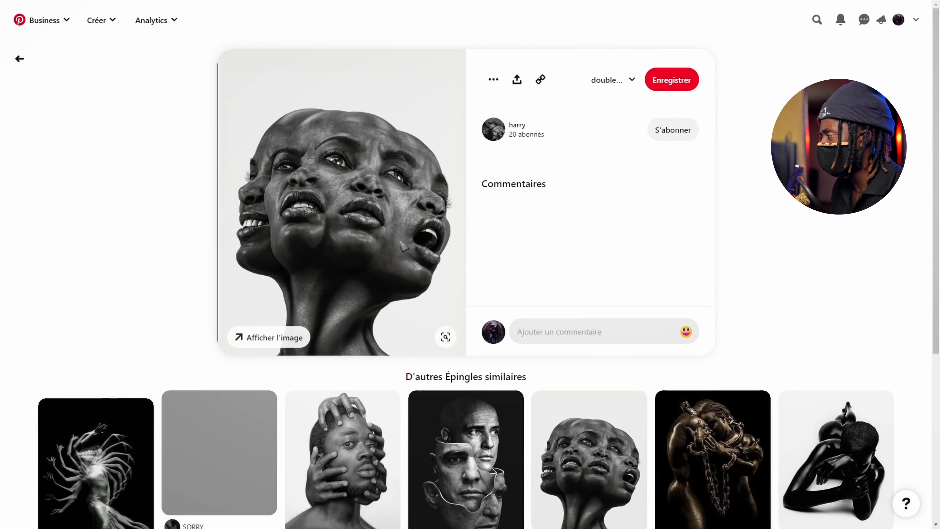
{"action": "scroll", "coordinate": [404, 245], "scroll_direction": "down", "scroll_amount": 6}
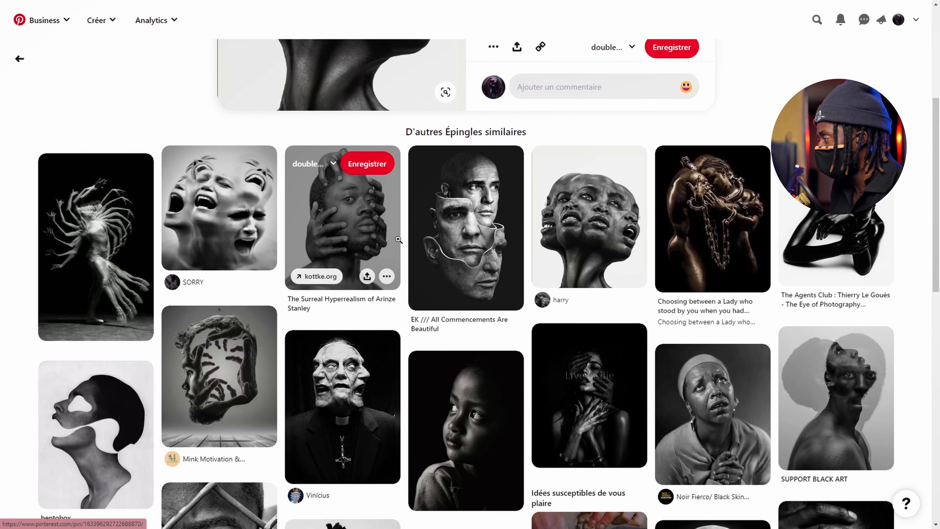
{"action": "scroll", "coordinate": [398, 240], "scroll_direction": "down", "scroll_amount": 5}
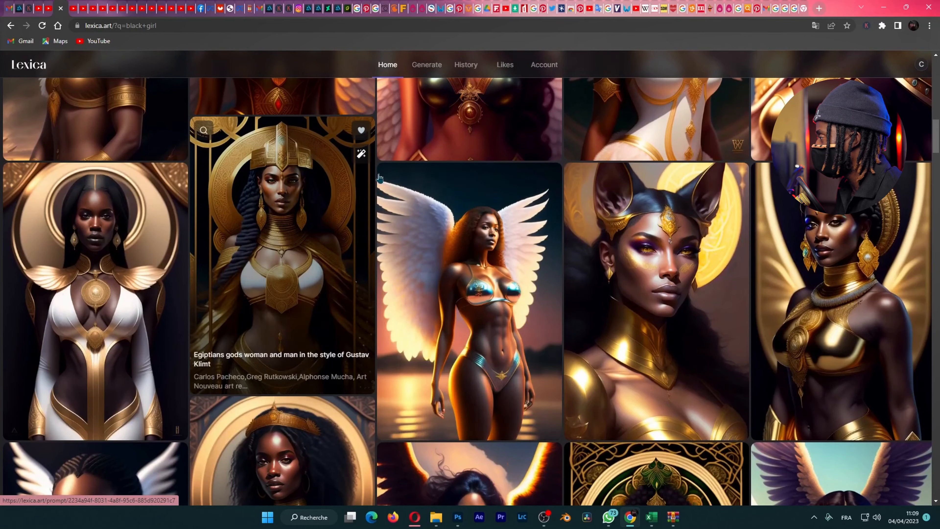
In Lexica, search for images similar to the white-winged woman standing by the water at sunset
{"action": "left_click", "coordinate": [388, 177]}
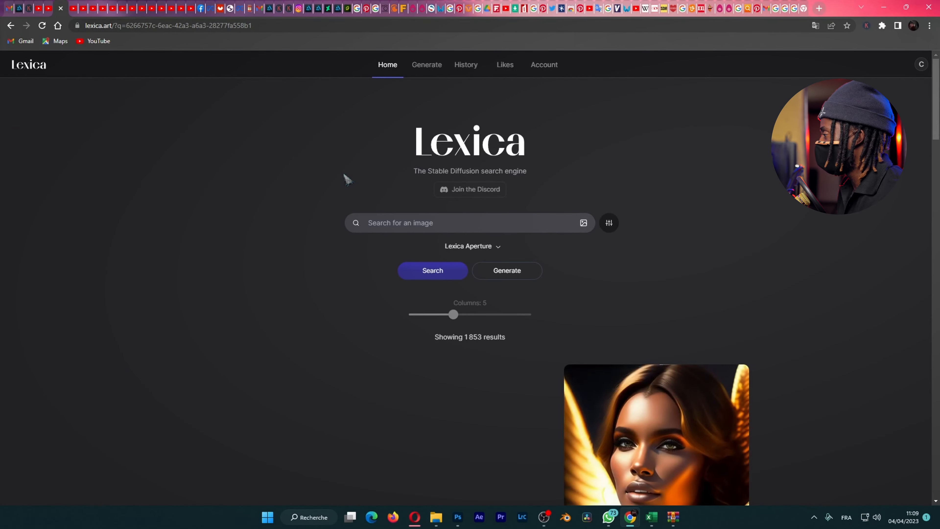
{"action": "scroll", "coordinate": [347, 180], "scroll_direction": "down", "scroll_amount": 4}
{"action": "scroll", "coordinate": [347, 179], "scroll_direction": "down", "scroll_amount": 1}
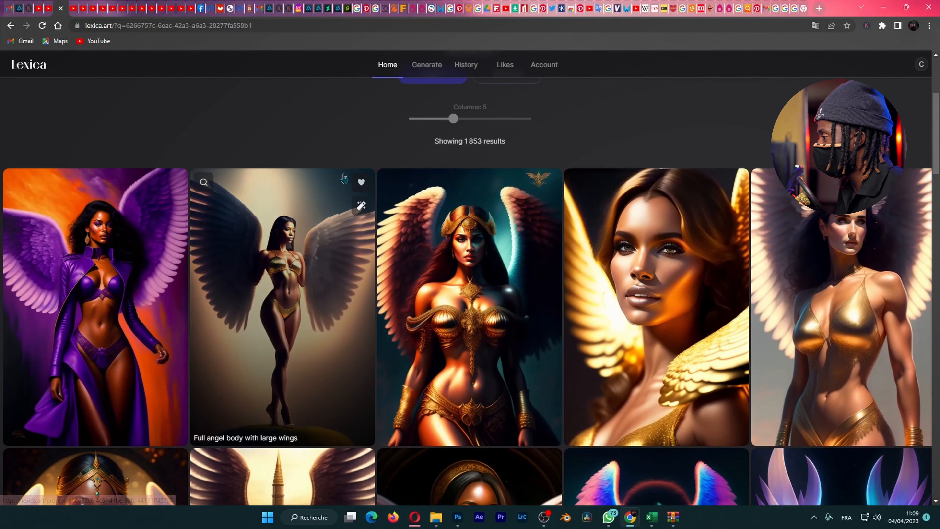
{"action": "scroll", "coordinate": [333, 295], "scroll_direction": "down", "scroll_amount": 1}
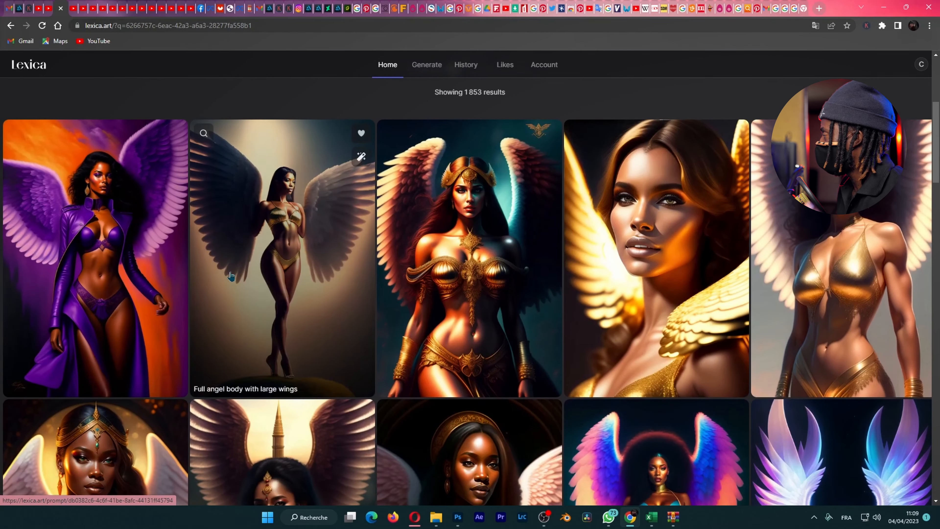
Open the violet-winged "Angelsense" image from the similar results, like it and return to the gallery
{"action": "scroll", "coordinate": [238, 275], "scroll_direction": "down", "scroll_amount": 2}
{"action": "scroll", "coordinate": [238, 275], "scroll_direction": "down", "scroll_amount": 4}
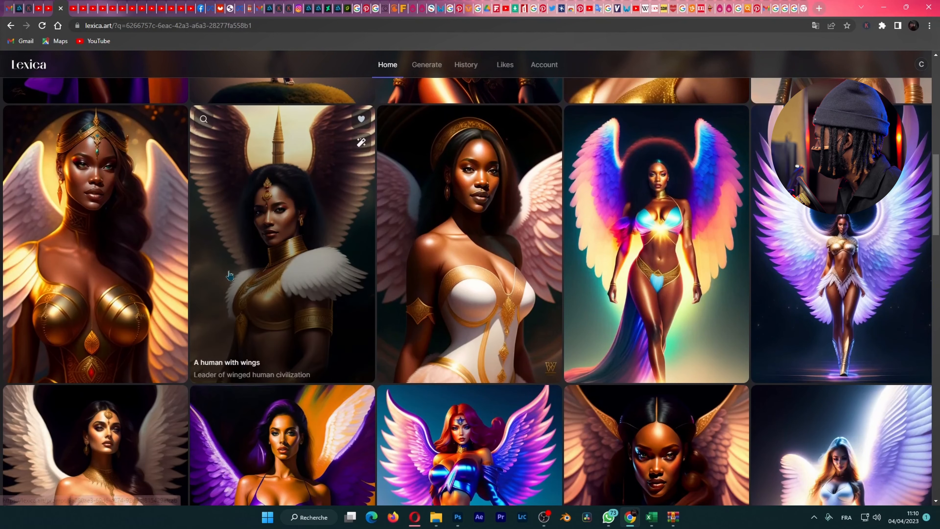
{"action": "left_click", "coordinate": [825, 224]}
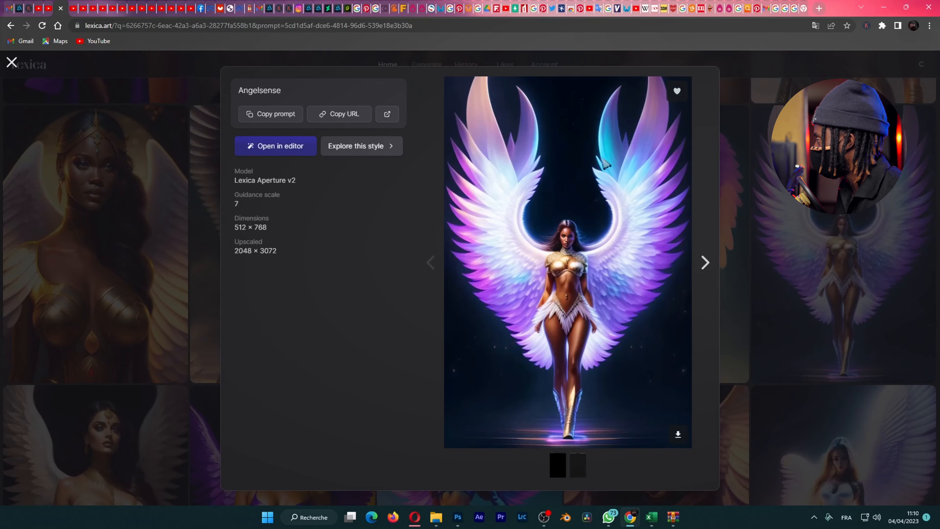
{"action": "left_click", "coordinate": [678, 92]}
{"action": "key", "text": "Escape"}
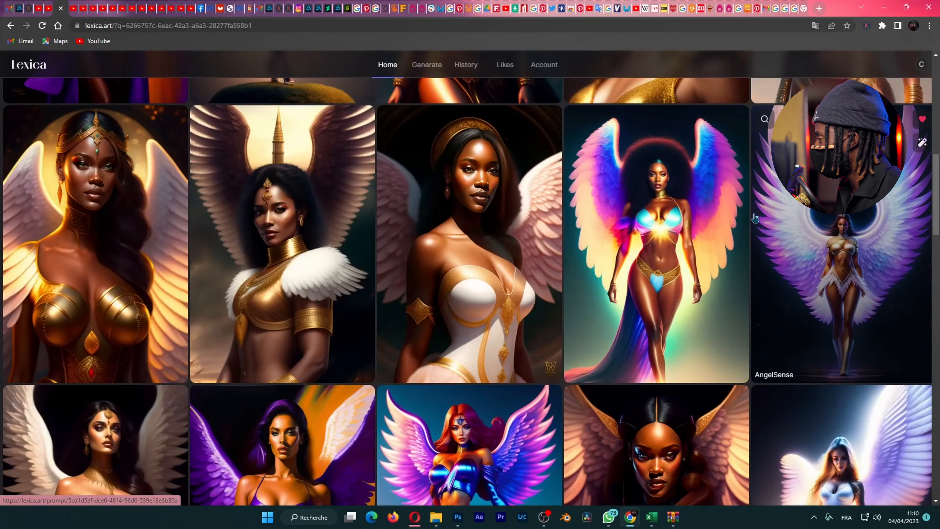
Look through more of the similar winged figures and inspect the details of the "Full angel body with large wings" image
{"action": "scroll", "coordinate": [440, 295], "scroll_direction": "down", "scroll_amount": 5}
{"action": "scroll", "coordinate": [441, 296], "scroll_direction": "down", "scroll_amount": 3}
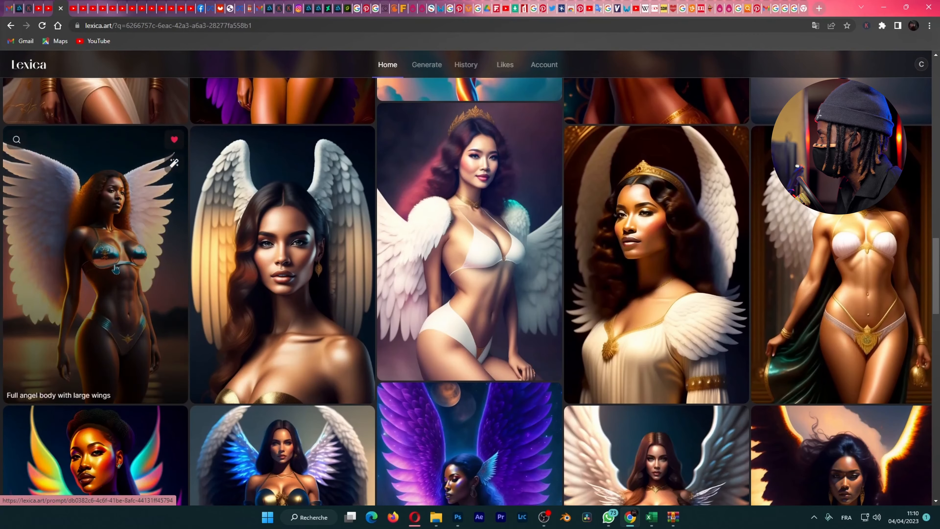
{"action": "left_click", "coordinate": [93, 282]}
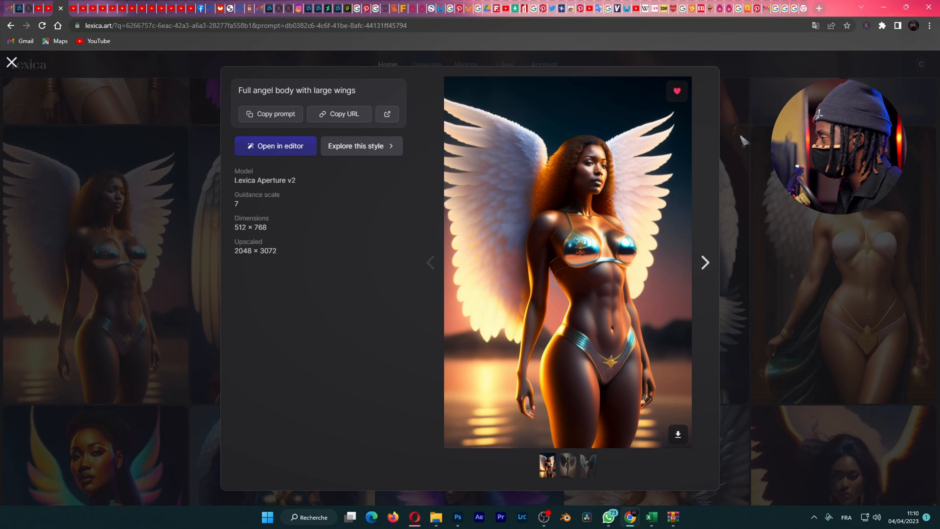
{"action": "key", "text": "Escape"}
{"action": "scroll", "coordinate": [111, 220], "scroll_direction": "up", "scroll_amount": 1}
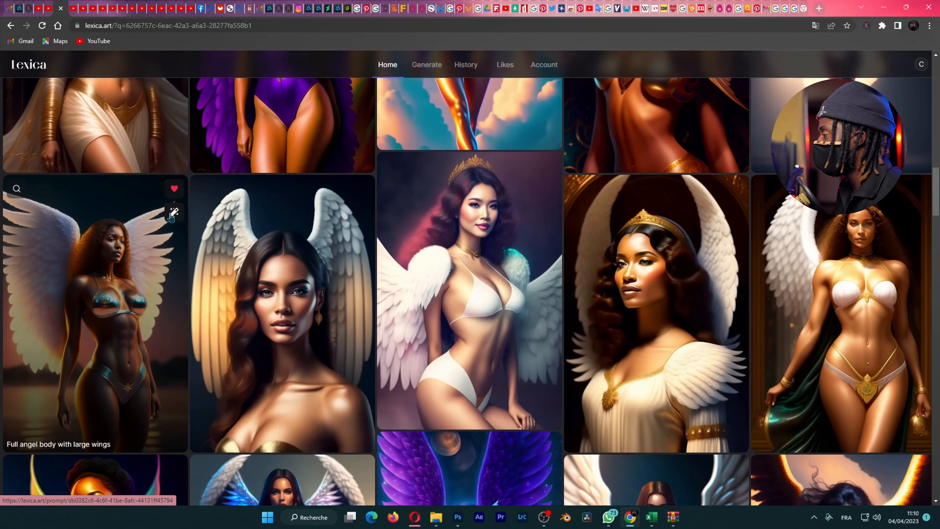
{"action": "scroll", "coordinate": [147, 259], "scroll_direction": "up", "scroll_amount": 2}
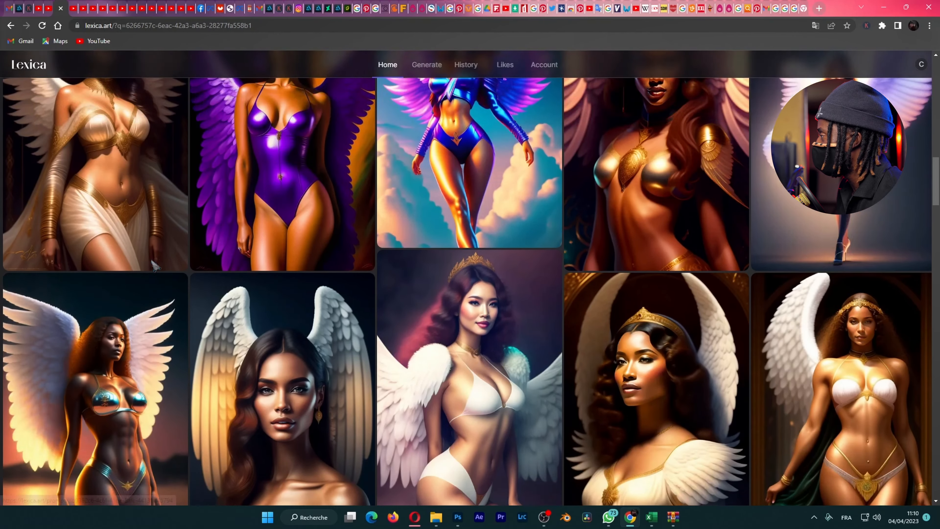
{"action": "scroll", "coordinate": [148, 259], "scroll_direction": "down", "scroll_amount": 10}
{"action": "scroll", "coordinate": [148, 259], "scroll_direction": "up", "scroll_amount": 1}
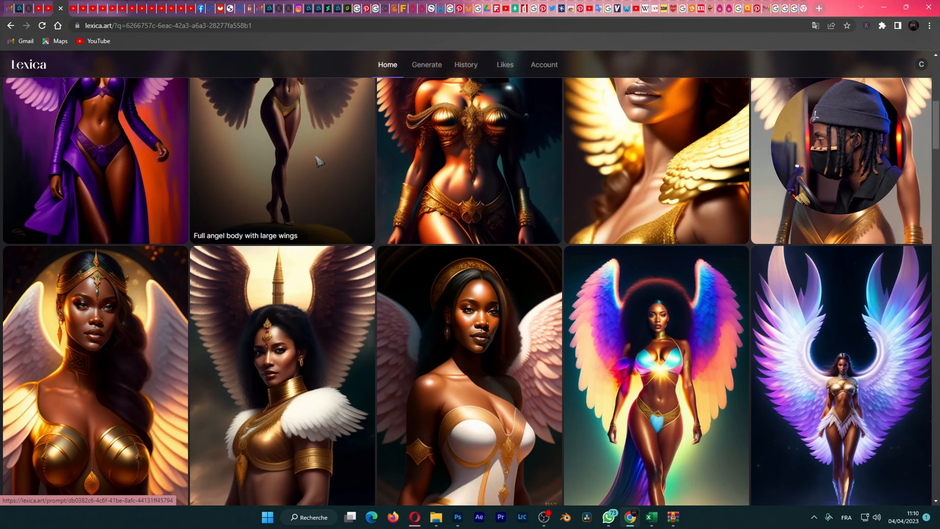
{"action": "scroll", "coordinate": [221, 242], "scroll_direction": "down", "scroll_amount": 10}
{"action": "scroll", "coordinate": [221, 242], "scroll_direction": "down", "scroll_amount": 4}
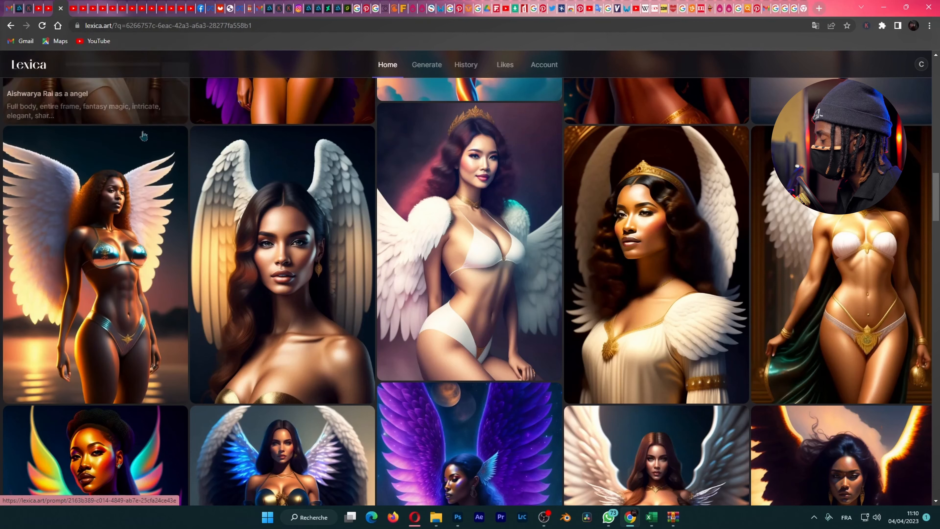
Reopen the white-winged "Full angel body with large wings" image to examine its prompt and settings, and return to the similar results
{"action": "left_click", "coordinate": [103, 208]}
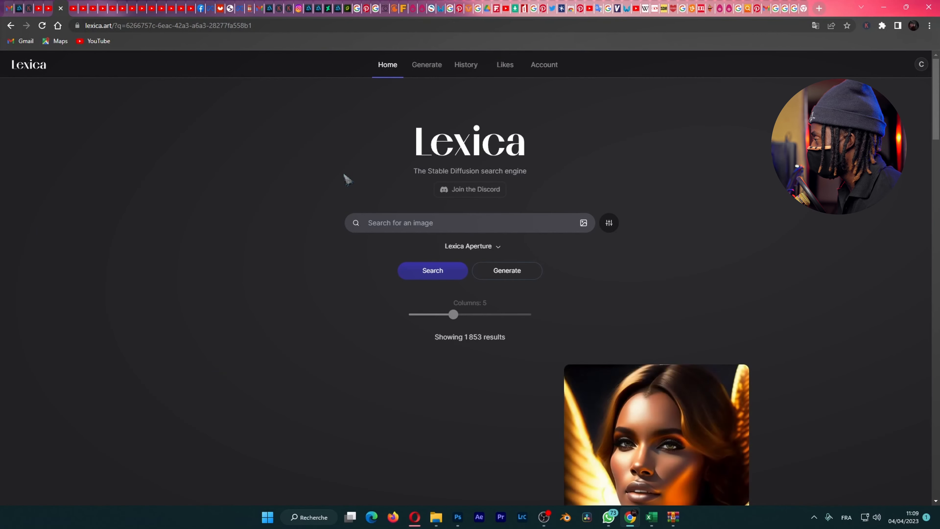
{"action": "scroll", "coordinate": [346, 179], "scroll_direction": "down", "scroll_amount": 5}
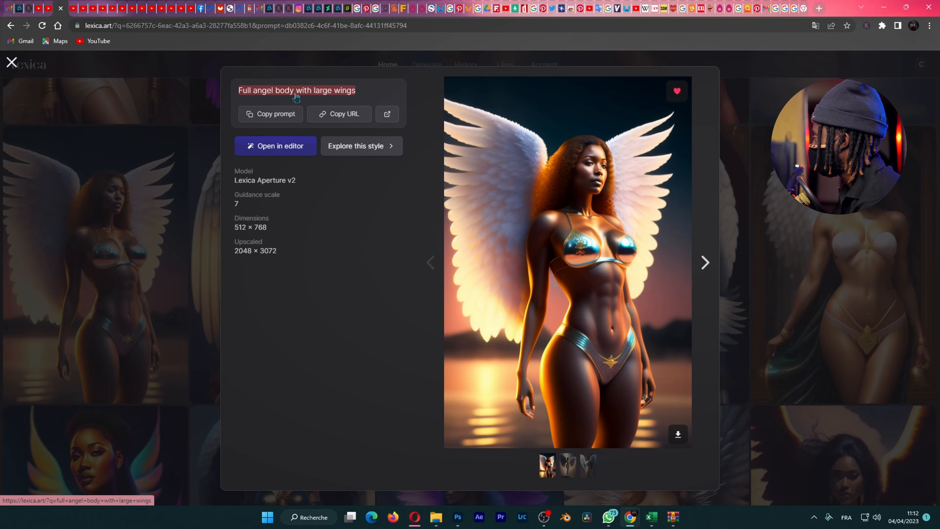
{"action": "left_click", "coordinate": [759, 89]}
{"action": "scroll", "coordinate": [584, 222], "scroll_direction": "down", "scroll_amount": 5}
{"action": "scroll", "coordinate": [584, 222], "scroll_direction": "up", "scroll_amount": 15}
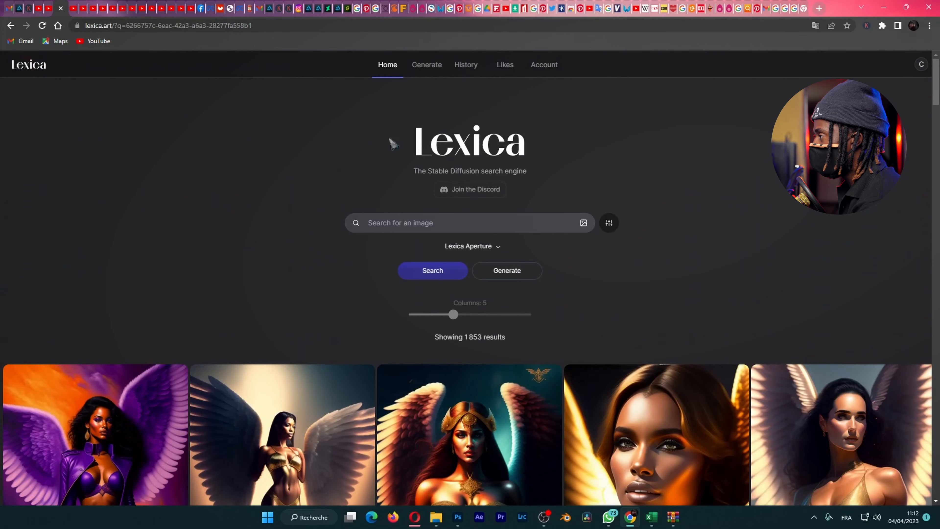
Go back through the previously visited prompt and search pages to Lexica's home gallery
{"action": "left_click", "coordinate": [16, 25]}
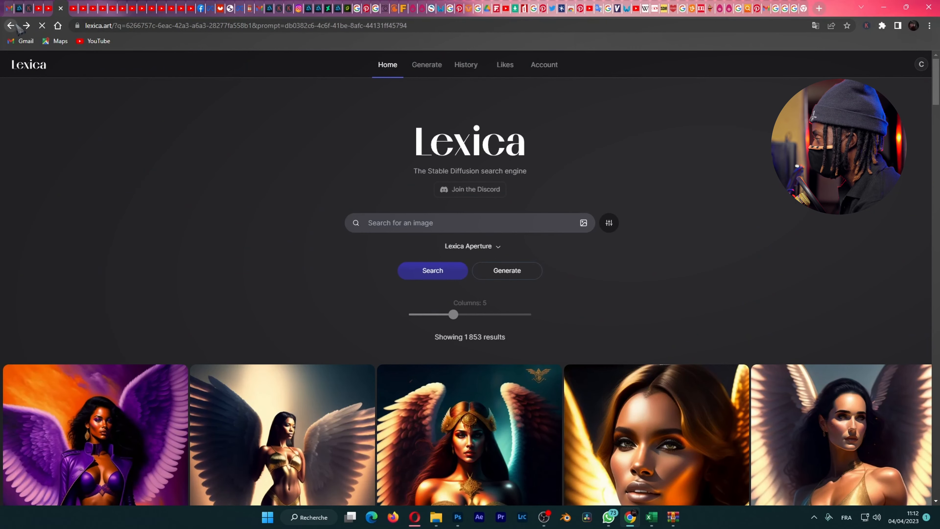
{"action": "left_click", "coordinate": [13, 26]}
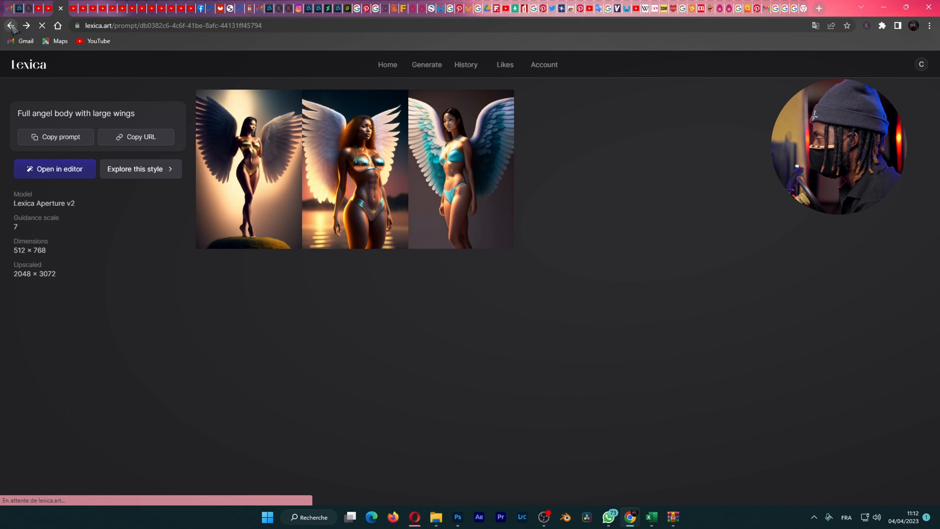
{"action": "left_click", "coordinate": [11, 26]}
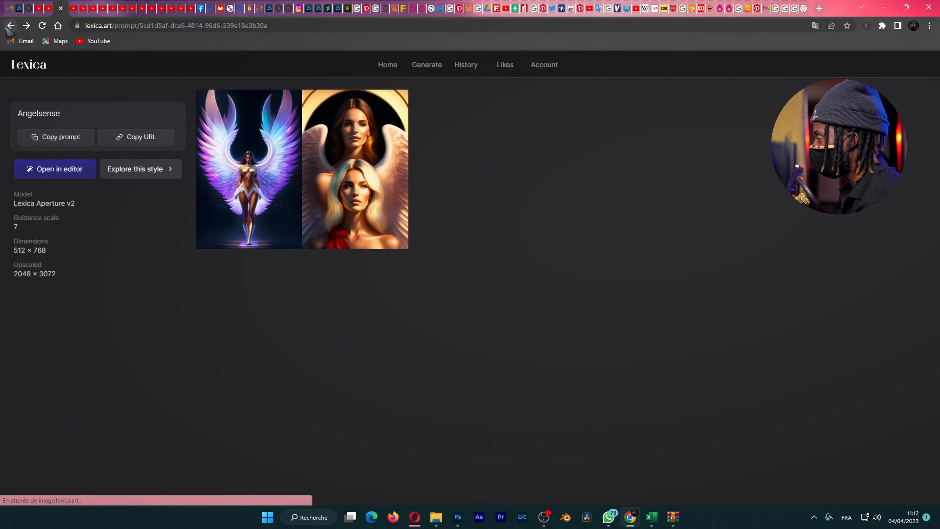
{"action": "left_click", "coordinate": [8, 29]}
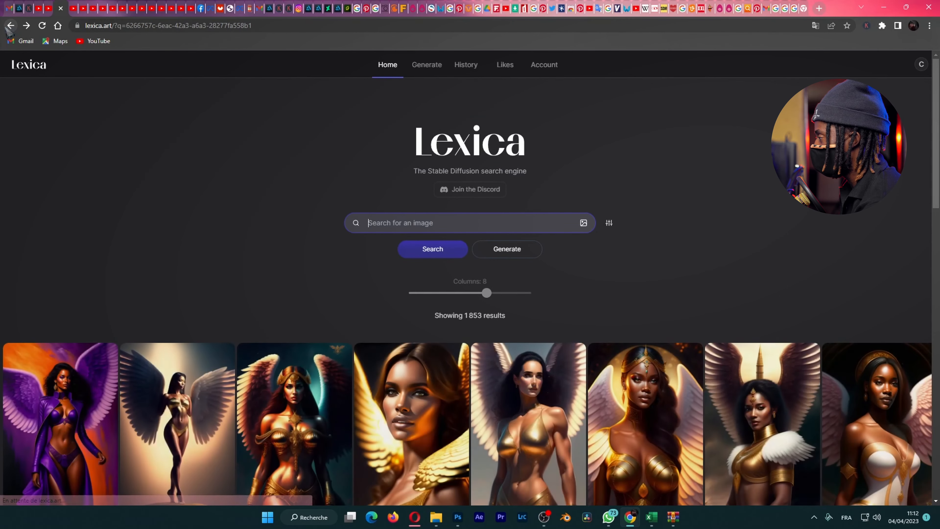
{"action": "left_click", "coordinate": [8, 29]}
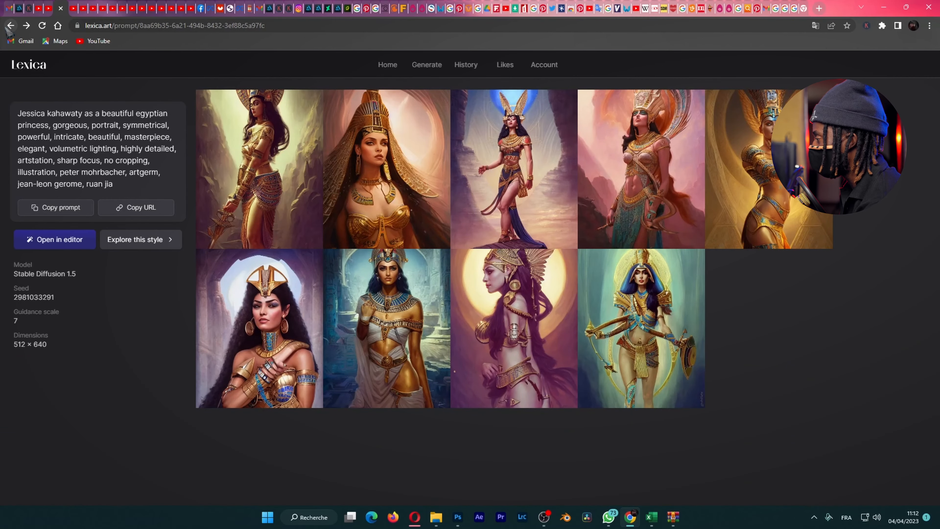
{"action": "left_click", "coordinate": [8, 29]}
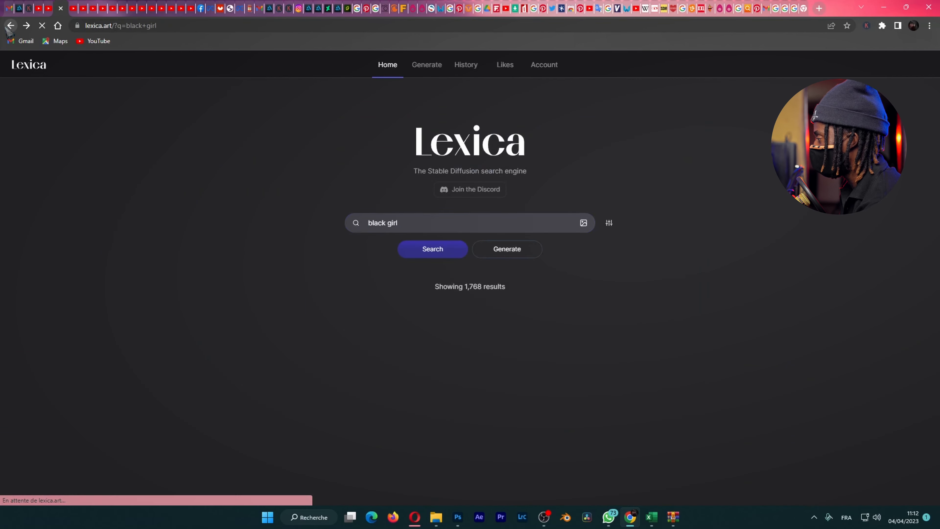
{"action": "left_click", "coordinate": [8, 29]}
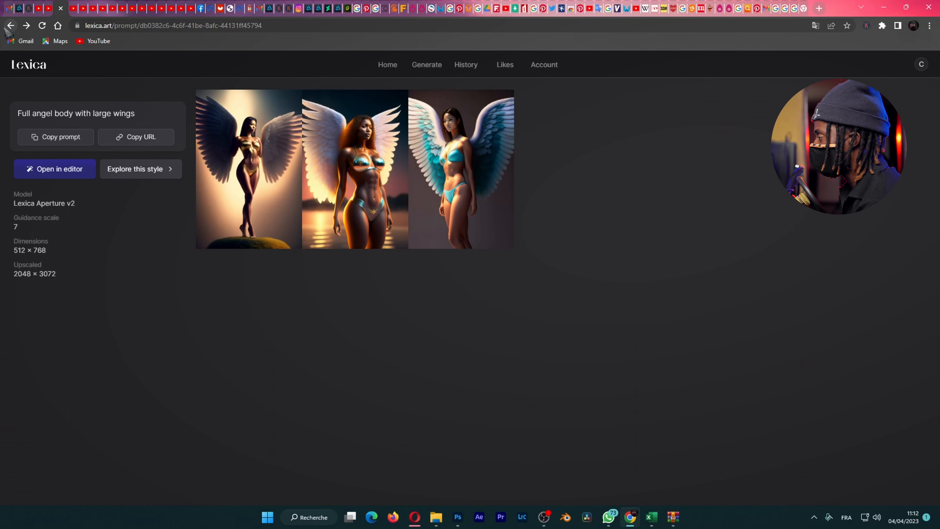
{"action": "left_click", "coordinate": [8, 29]}
{"action": "left_click", "coordinate": [8, 29]}
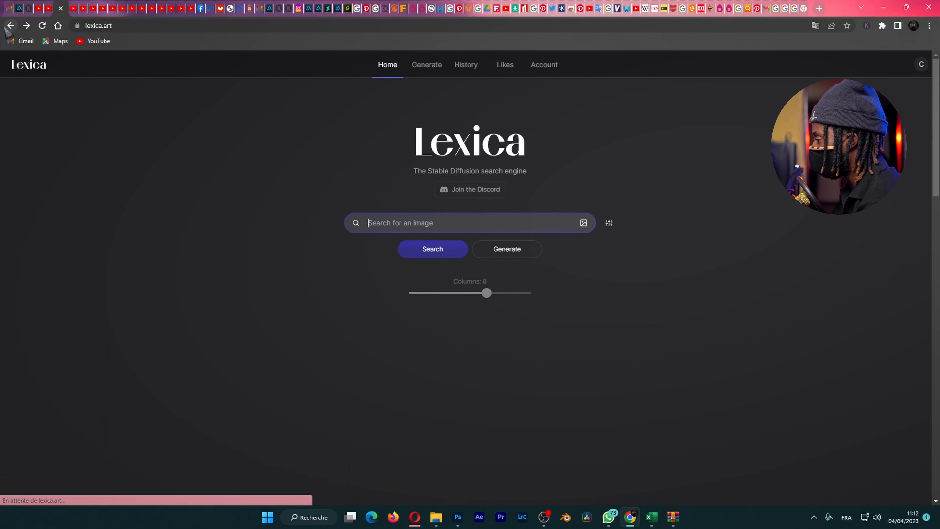
Look through the home gallery, view the red-haired "Miss fortune league of legends character" image and close it
{"action": "scroll", "coordinate": [244, 364], "scroll_direction": "down", "scroll_amount": 10}
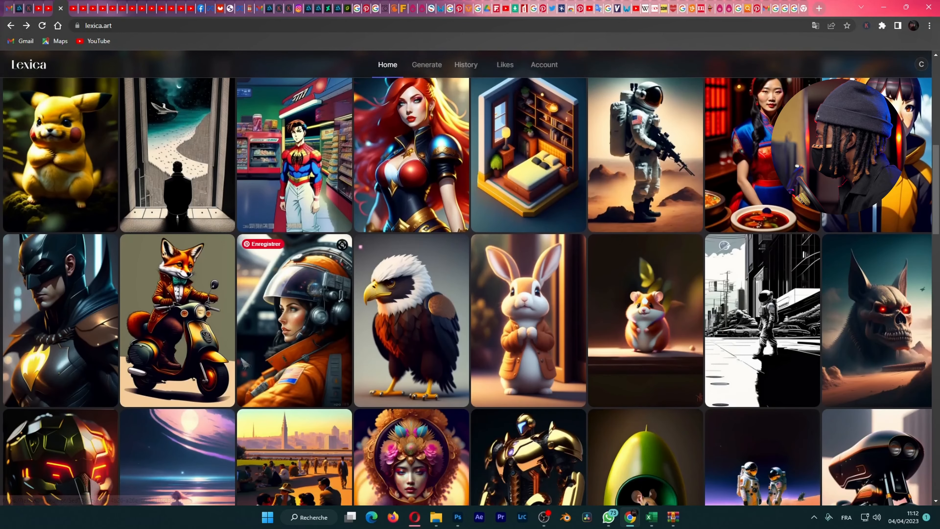
{"action": "scroll", "coordinate": [245, 364], "scroll_direction": "down", "scroll_amount": 3}
{"action": "scroll", "coordinate": [307, 370], "scroll_direction": "down", "scroll_amount": 6}
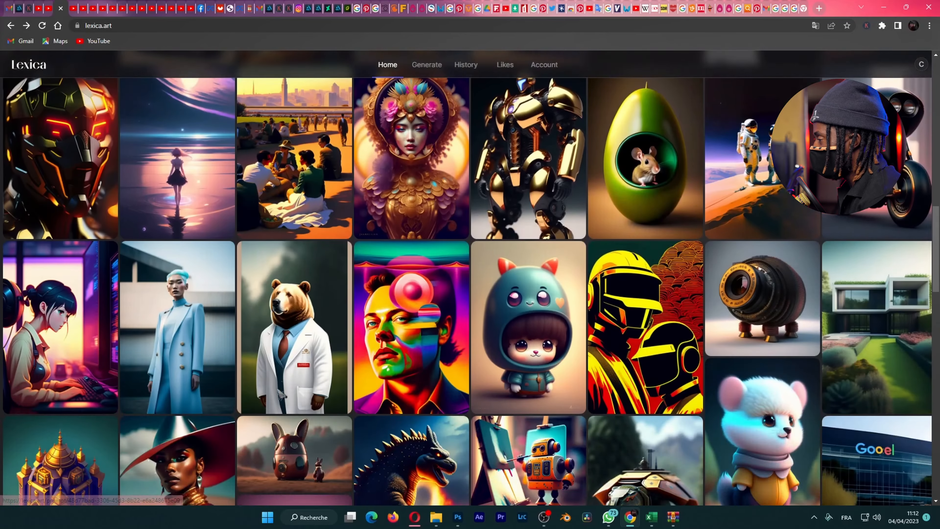
{"action": "scroll", "coordinate": [390, 385], "scroll_direction": "up", "scroll_amount": 15}
{"action": "left_click", "coordinate": [389, 385]}
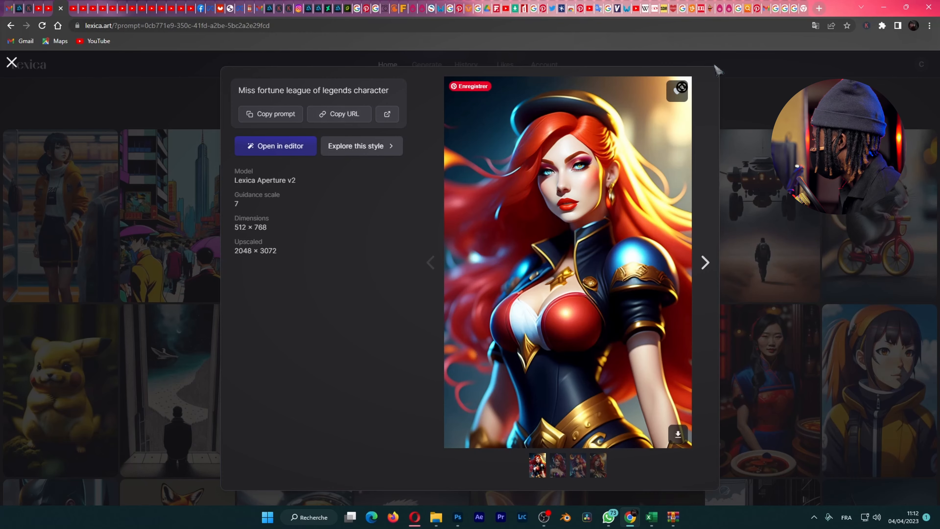
{"action": "key", "text": "Escape"}
Browse further down the home gallery and open the shaved-head woman surrounded by ducks and flowers to examine its prompt
{"action": "scroll", "coordinate": [665, 300], "scroll_direction": "down", "scroll_amount": 5}
{"action": "scroll", "coordinate": [666, 300], "scroll_direction": "down", "scroll_amount": 15}
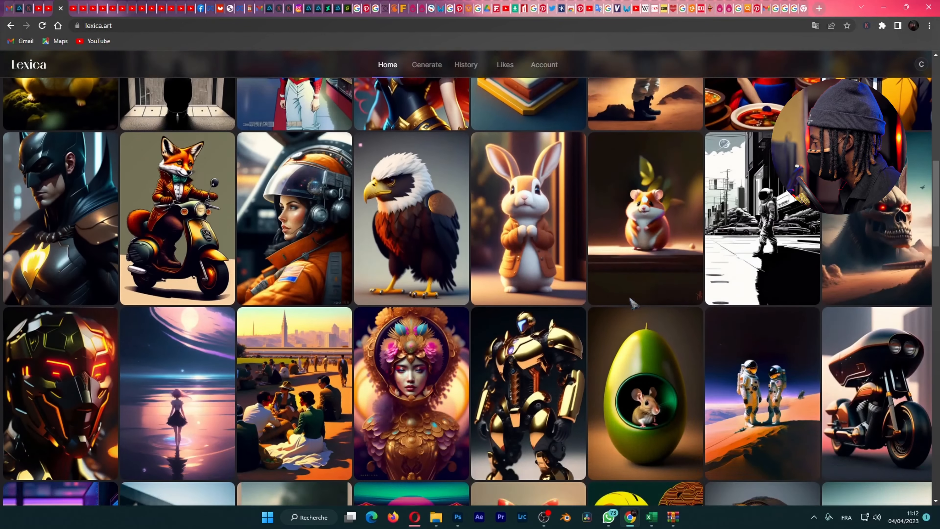
{"action": "scroll", "coordinate": [511, 308], "scroll_direction": "down", "scroll_amount": 5}
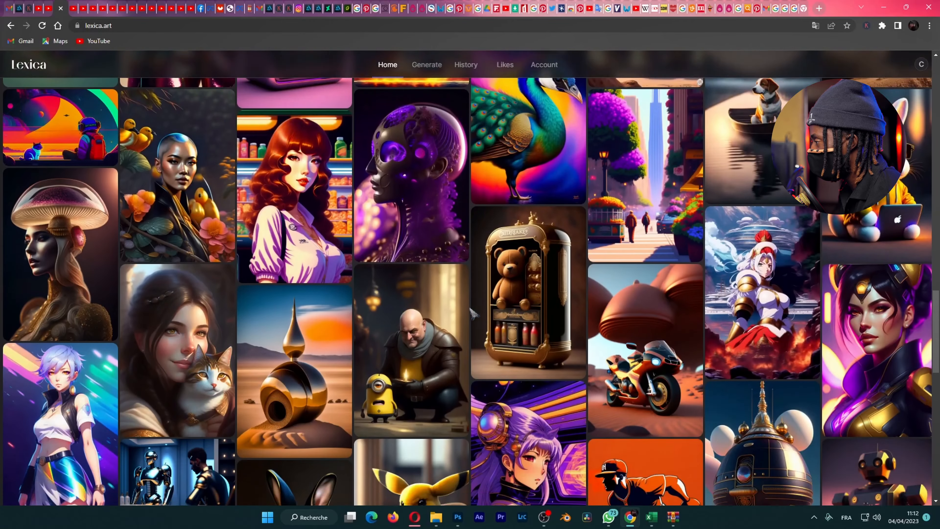
{"action": "scroll", "coordinate": [178, 185], "scroll_direction": "up", "scroll_amount": 3}
{"action": "left_click", "coordinate": [177, 185]}
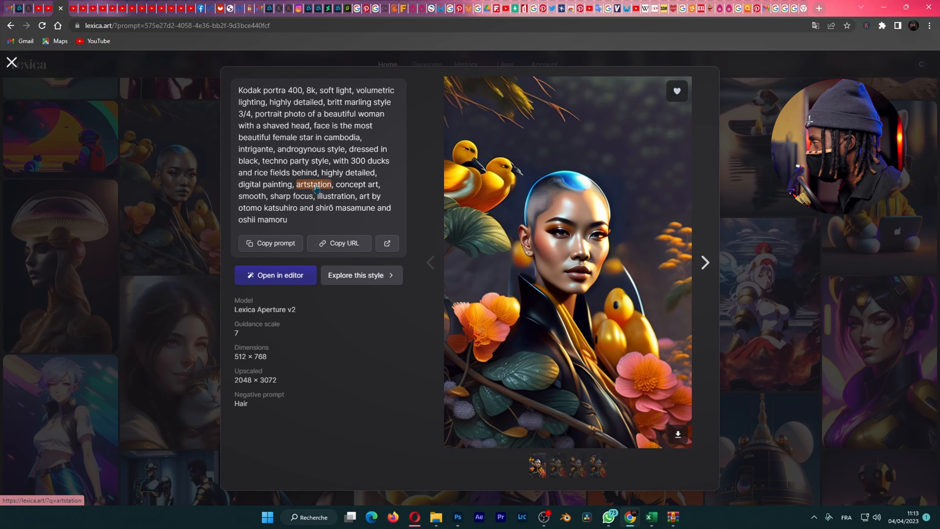
Search for "artstation" from the portrait's prompt and examine the prompts of the golden-armored cyberpunk alien empress and emperor portraits
{"action": "left_click", "coordinate": [314, 190]}
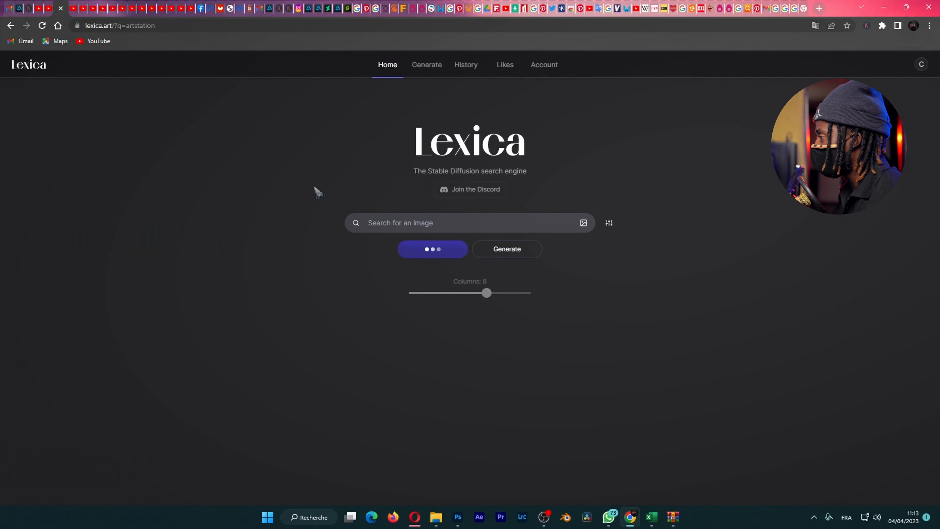
{"action": "scroll", "coordinate": [175, 159], "scroll_direction": "down", "scroll_amount": 1}
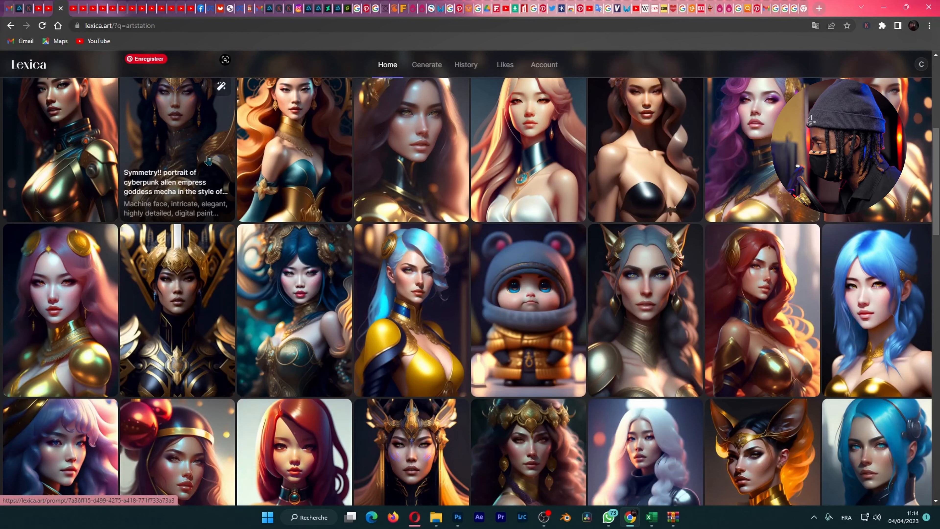
{"action": "left_click", "coordinate": [180, 127]}
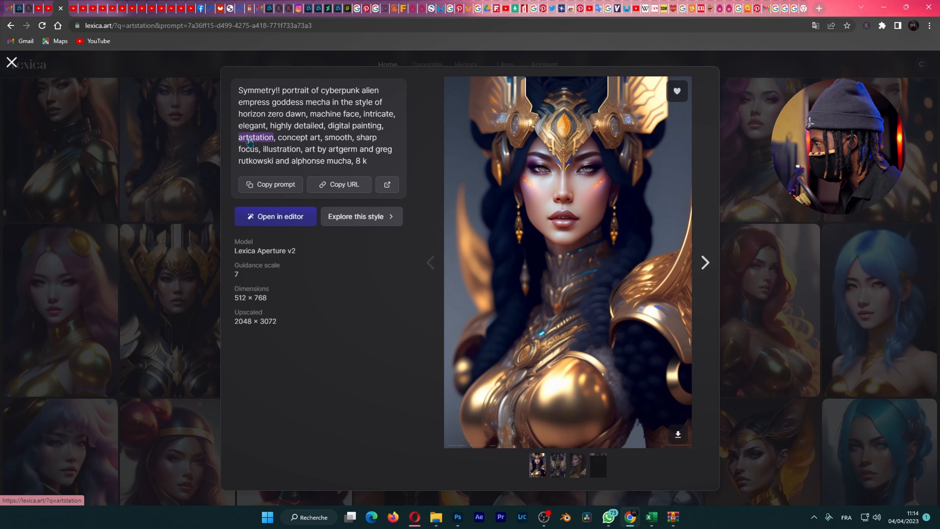
{"action": "left_click", "coordinate": [264, 147]}
{"action": "left_click", "coordinate": [174, 333]}
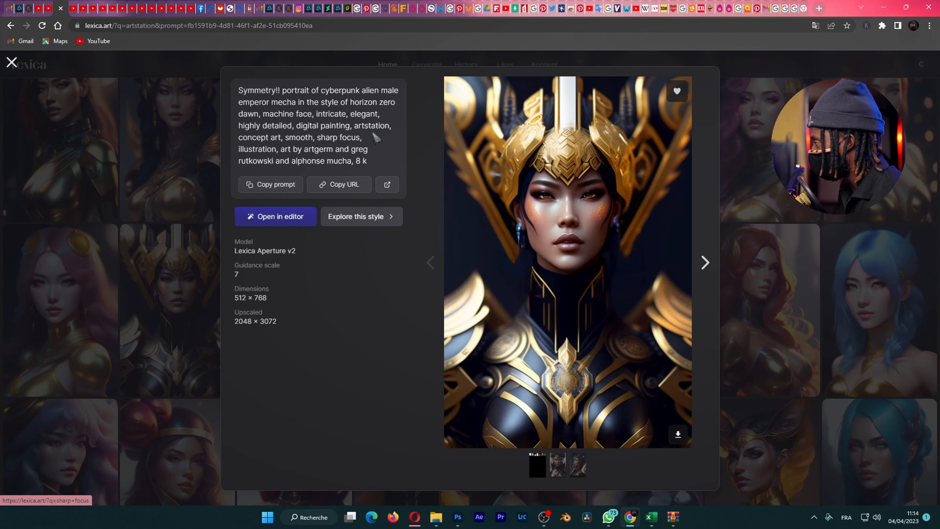
Return to the shaved-head woman's prompt page, view the first variation enlarged and close it
{"action": "left_click", "coordinate": [179, 78]}
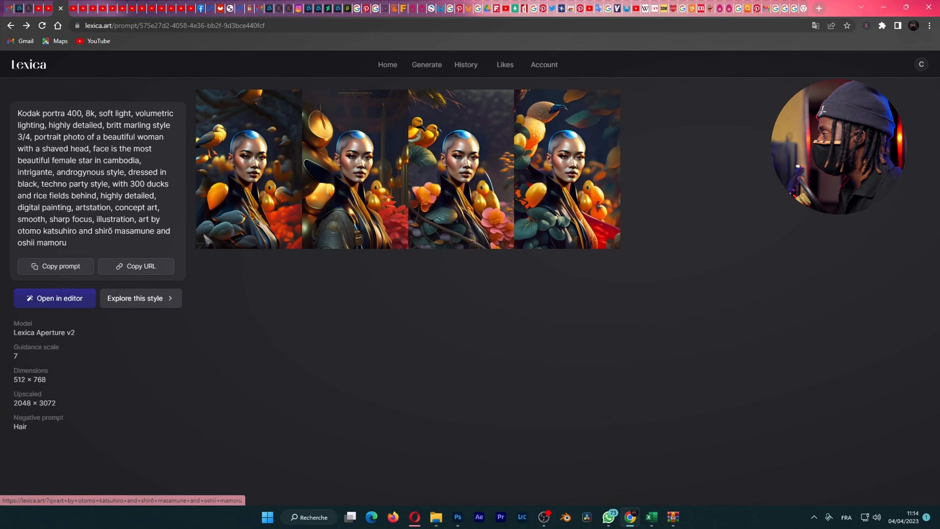
{"action": "left_click", "coordinate": [222, 168]}
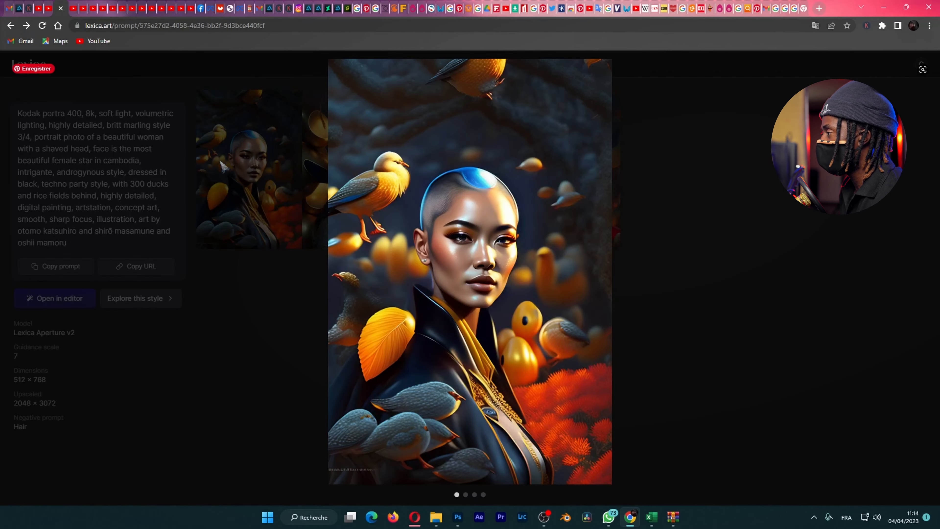
{"action": "left_click", "coordinate": [155, 165]}
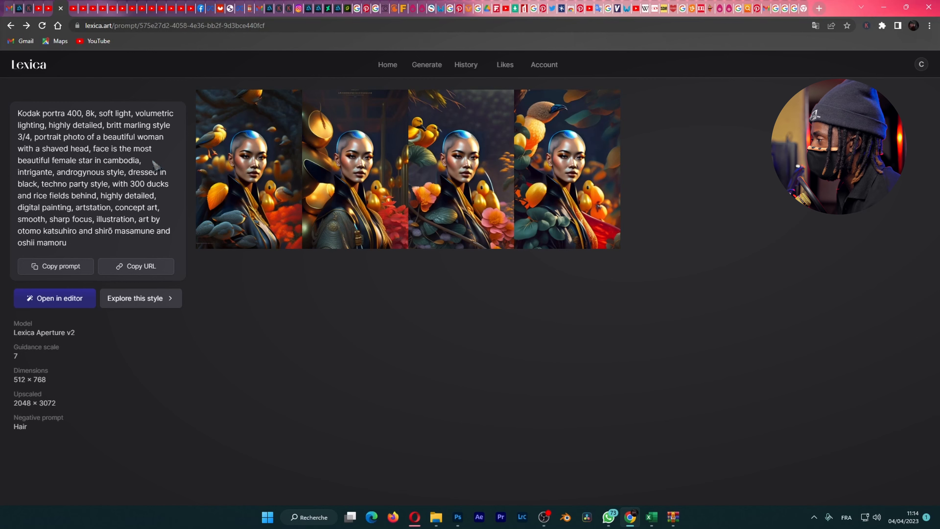
Search for "8k" from the shaved-head portrait's prompt and look through the resulting images
{"action": "left_click", "coordinate": [90, 119]}
{"action": "scroll", "coordinate": [158, 162], "scroll_direction": "down", "scroll_amount": 3}
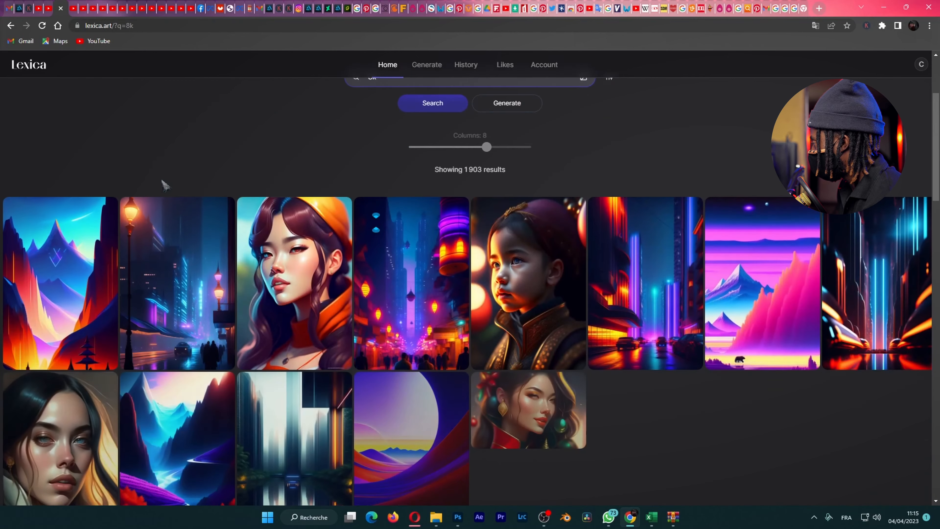
{"action": "scroll", "coordinate": [784, 309], "scroll_direction": "down", "scroll_amount": 3}
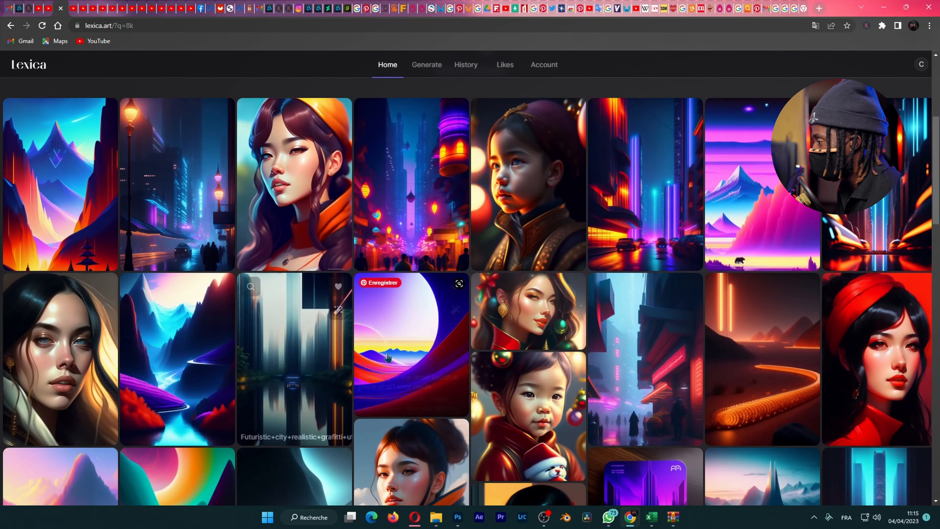
{"action": "scroll", "coordinate": [296, 259], "scroll_direction": "down", "scroll_amount": 4}
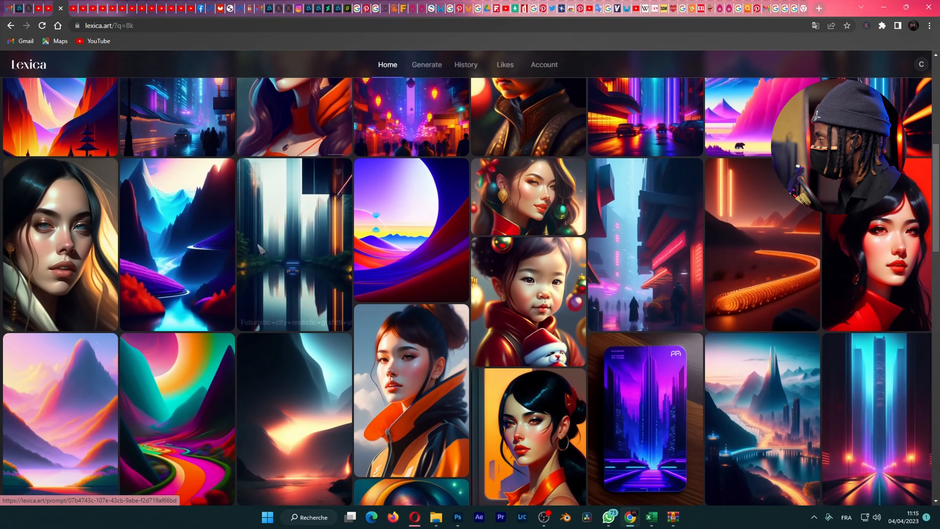
{"action": "scroll", "coordinate": [313, 276], "scroll_direction": "up", "scroll_amount": 4}
{"action": "scroll", "coordinate": [314, 276], "scroll_direction": "up", "scroll_amount": 3}
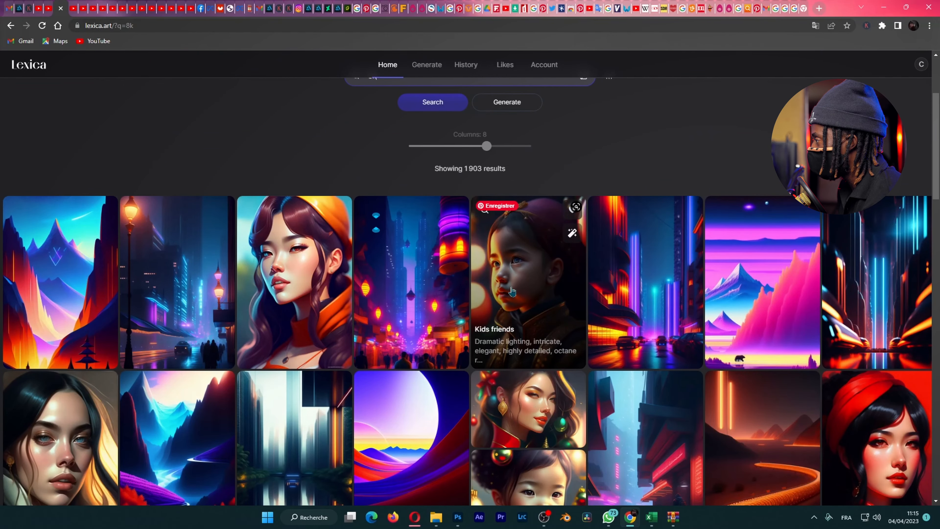
Open the "Kids friends" child portrait, examine its prompt keywords and return to the 8k results
{"action": "left_click", "coordinate": [527, 279]}
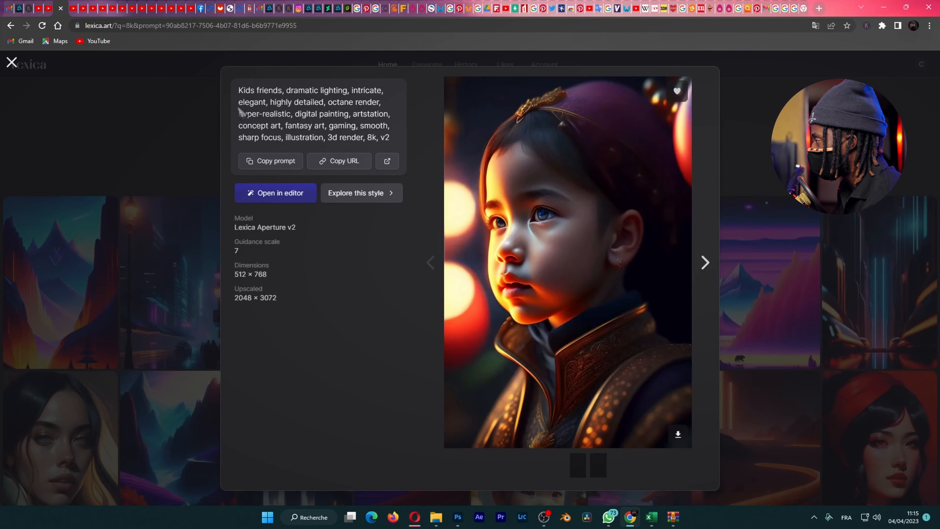
{"action": "left_click", "coordinate": [371, 144]}
{"action": "scroll", "coordinate": [277, 303], "scroll_direction": "down", "scroll_amount": 3}
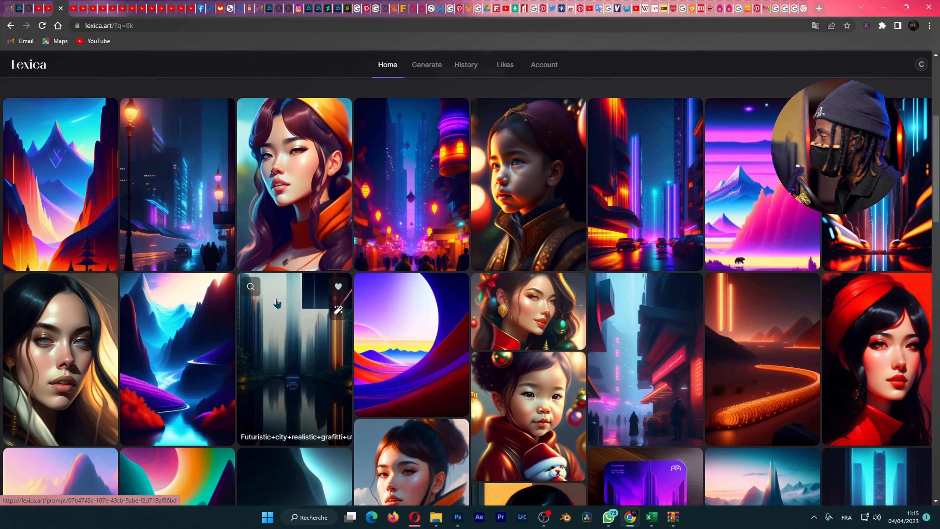
{"action": "left_click", "coordinate": [306, 179]}
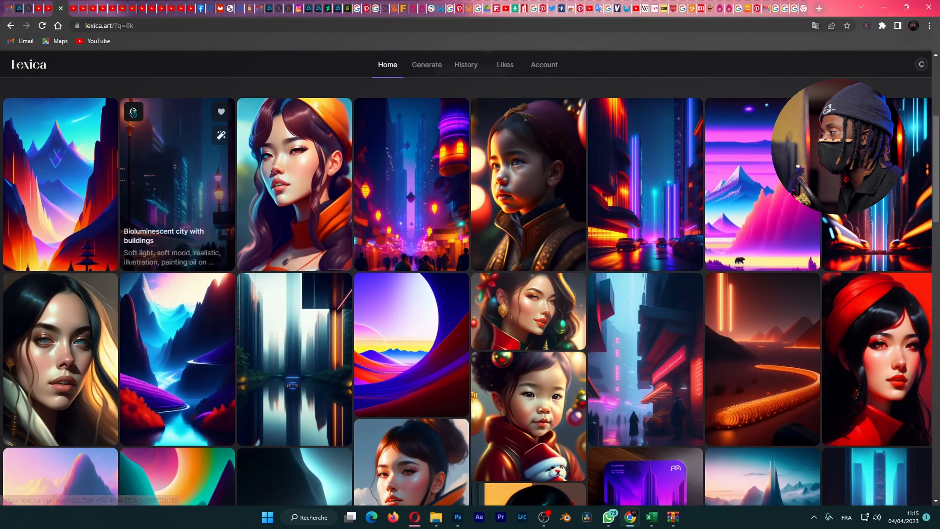
{"action": "left_click", "coordinate": [133, 112]}
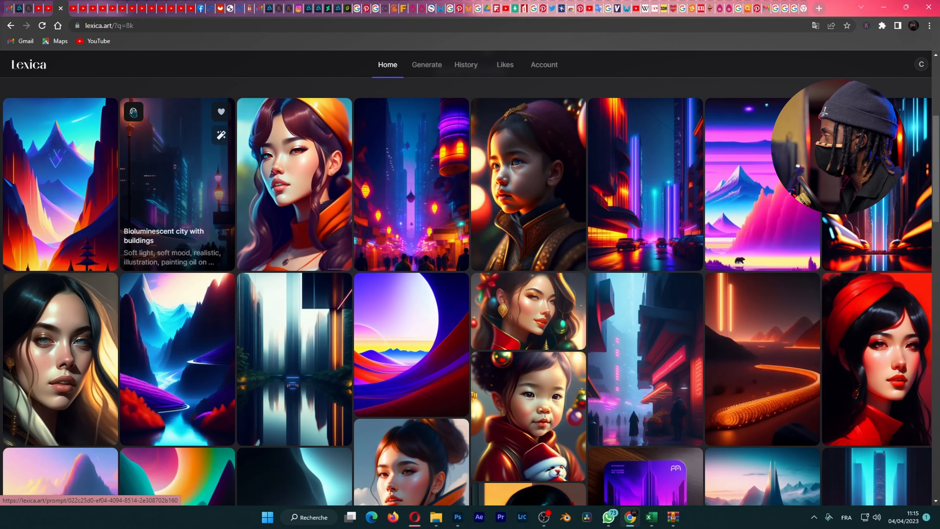
Leave the 8k search and return to Lexica's home gallery
{"action": "scroll", "coordinate": [388, 132], "scroll_direction": "up", "scroll_amount": 3}
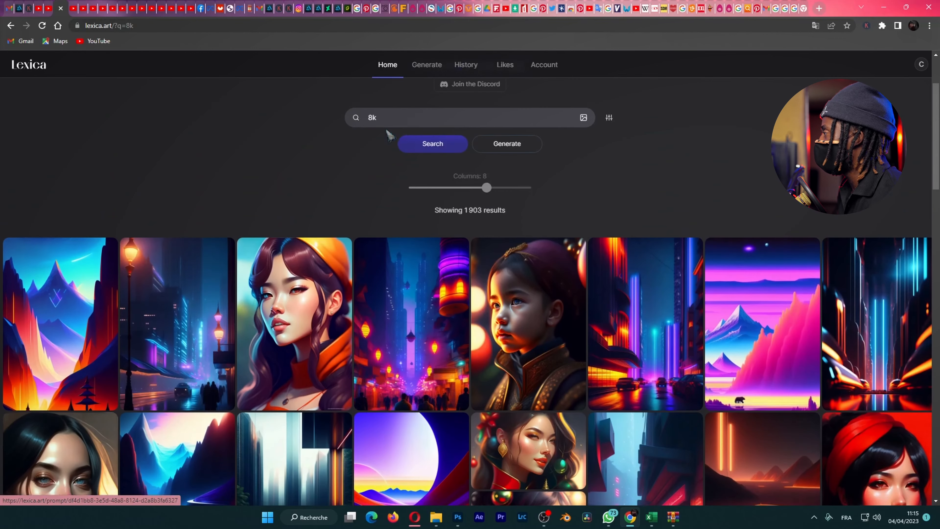
{"action": "left_click", "coordinate": [427, 64]}
{"action": "left_click", "coordinate": [387, 64]}
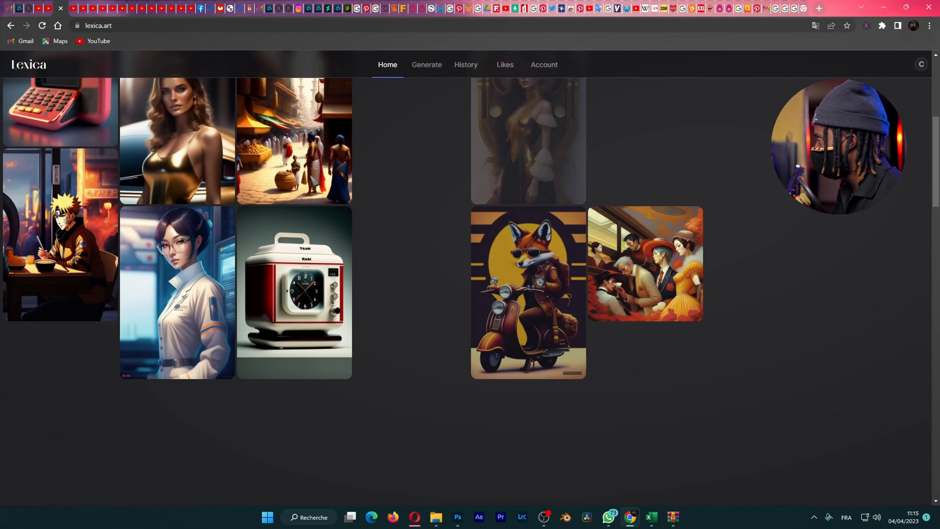
Load the "Female cyborg commander in cargo plabe, hyperdetailed" image into the generation editor and open its prompt for editing
{"action": "left_click", "coordinate": [415, 166]}
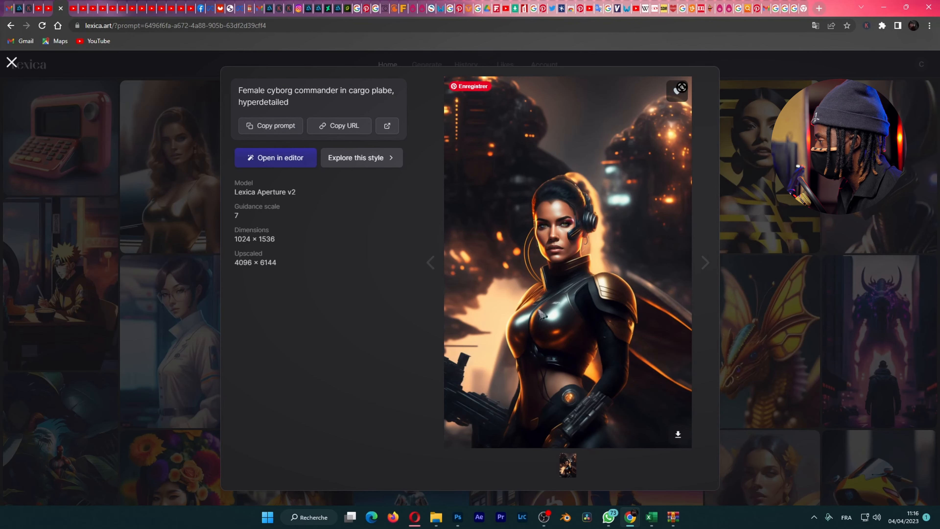
{"action": "left_click", "coordinate": [270, 165]}
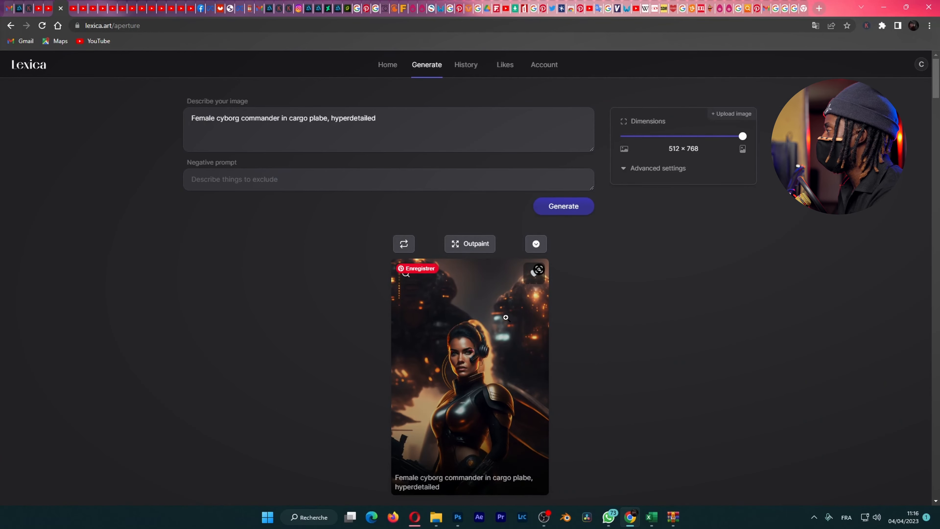
{"action": "left_click", "coordinate": [438, 116]}
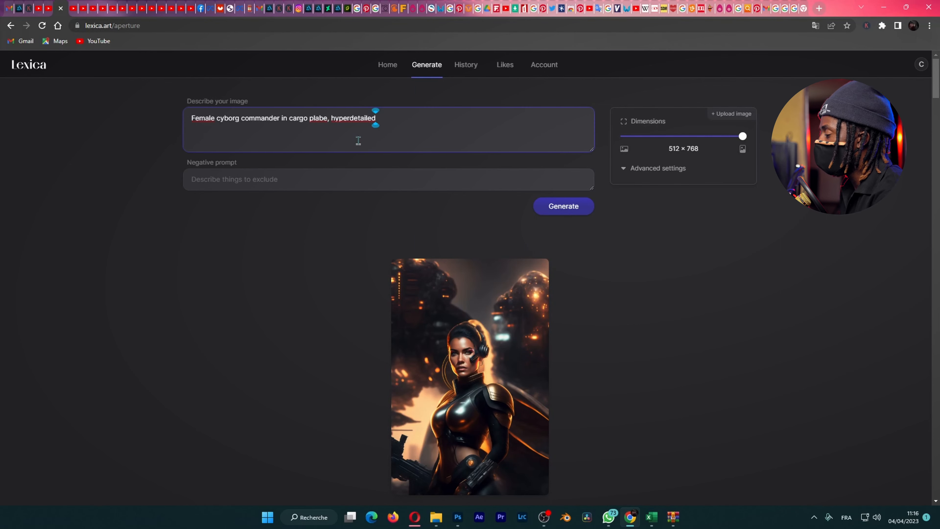